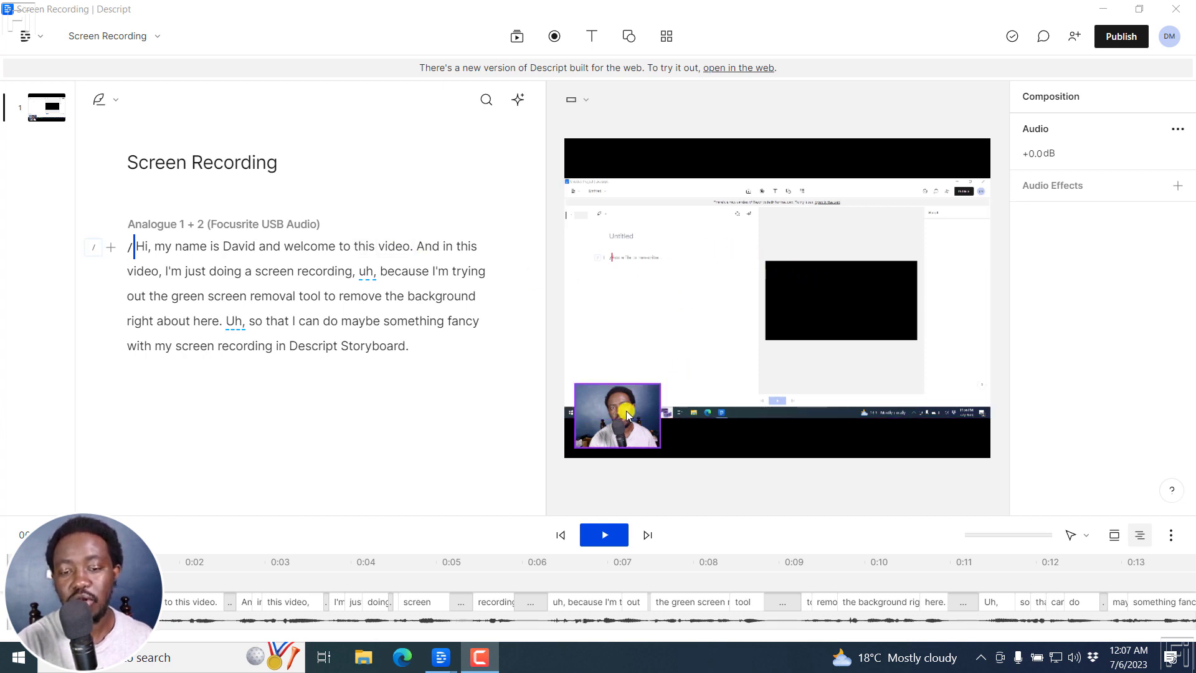
Step: Move the webcam inset to the canvas centre and enlarge it over most of the screen recording
click(629, 414)
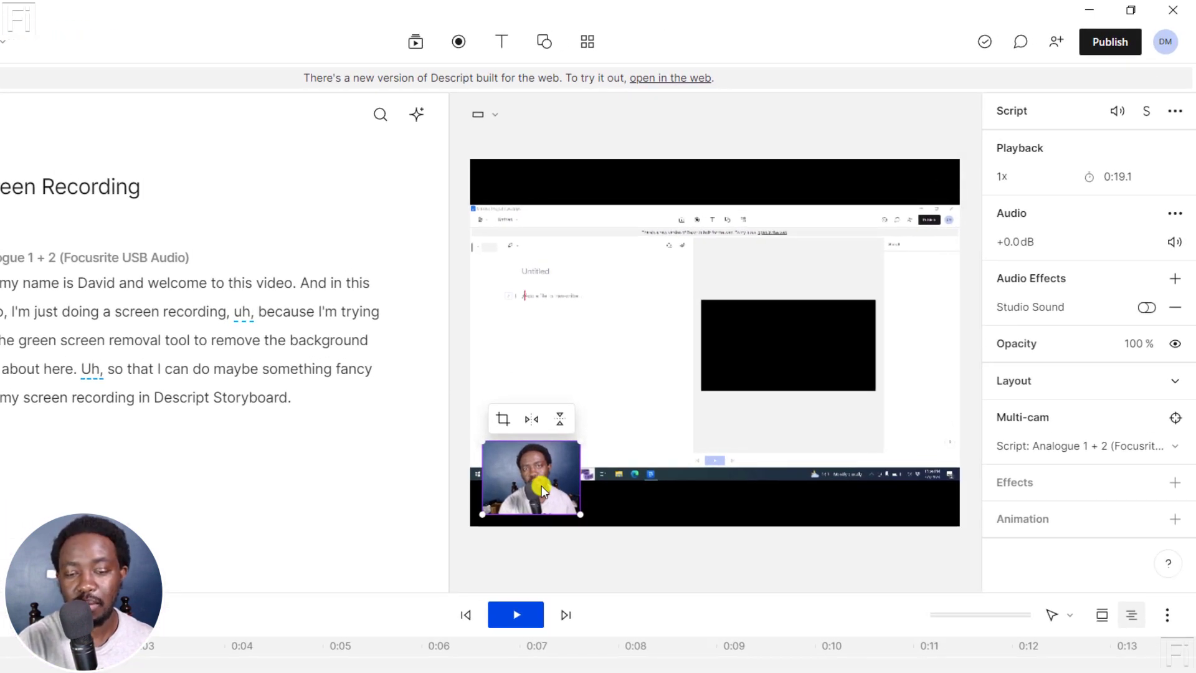
click(735, 307)
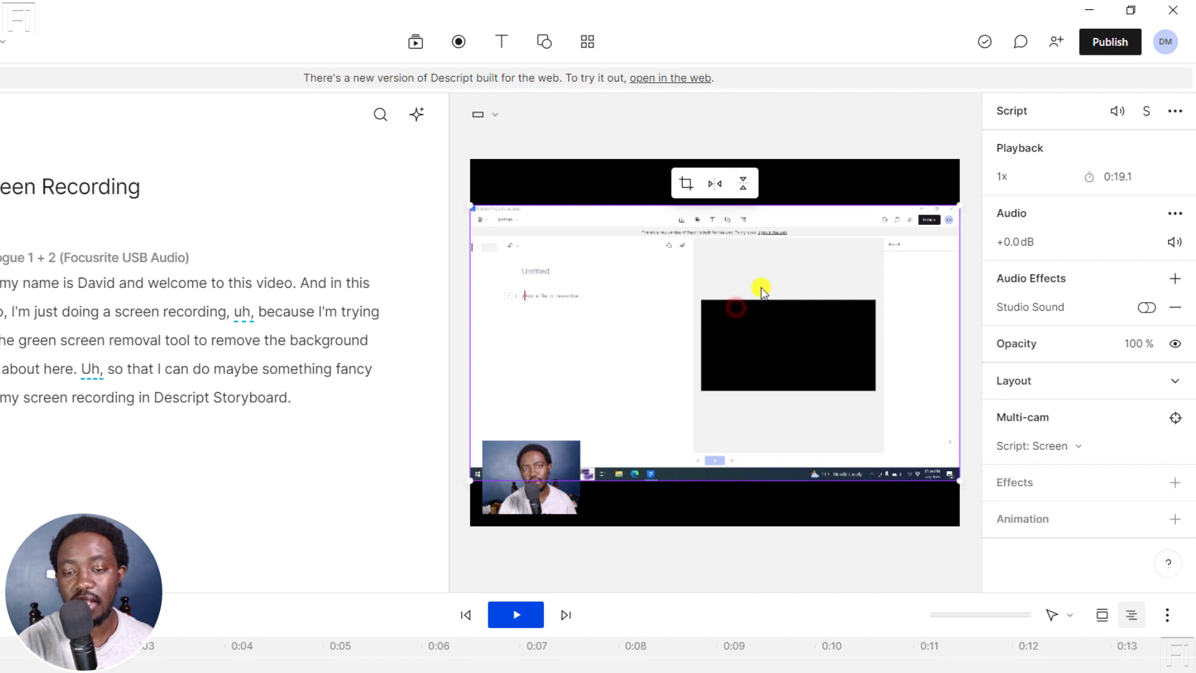
click(523, 485)
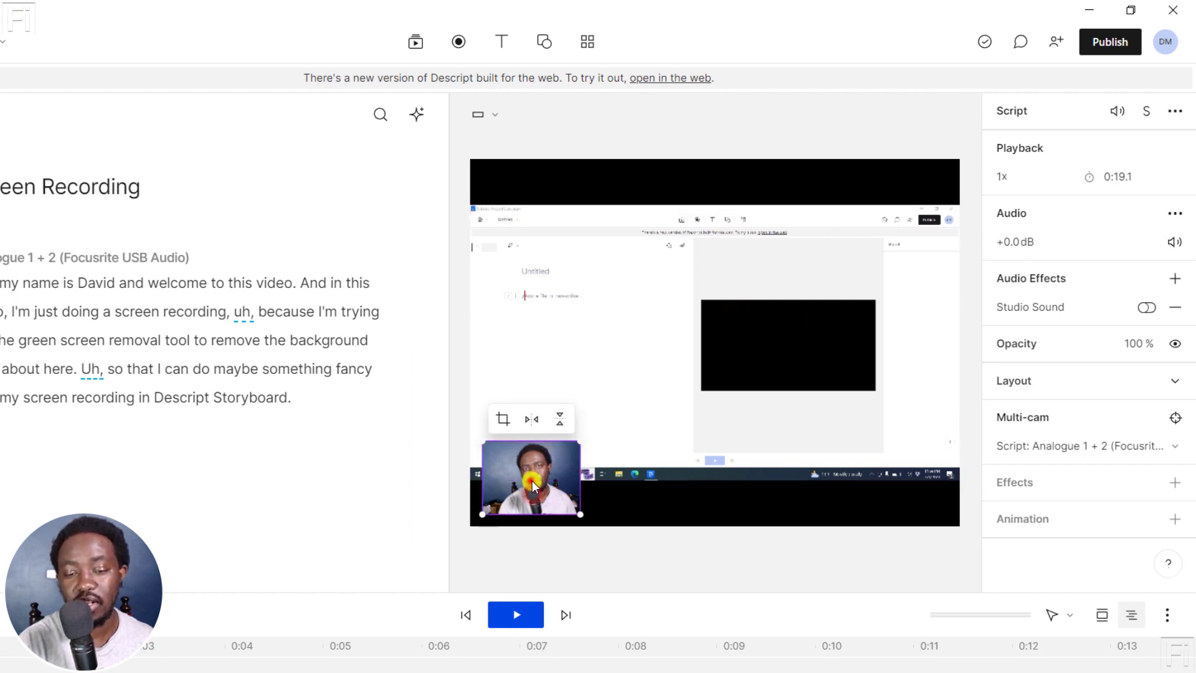
drag(523, 485, 714, 348)
drag(764, 306, 855, 238)
drag(670, 382, 576, 389)
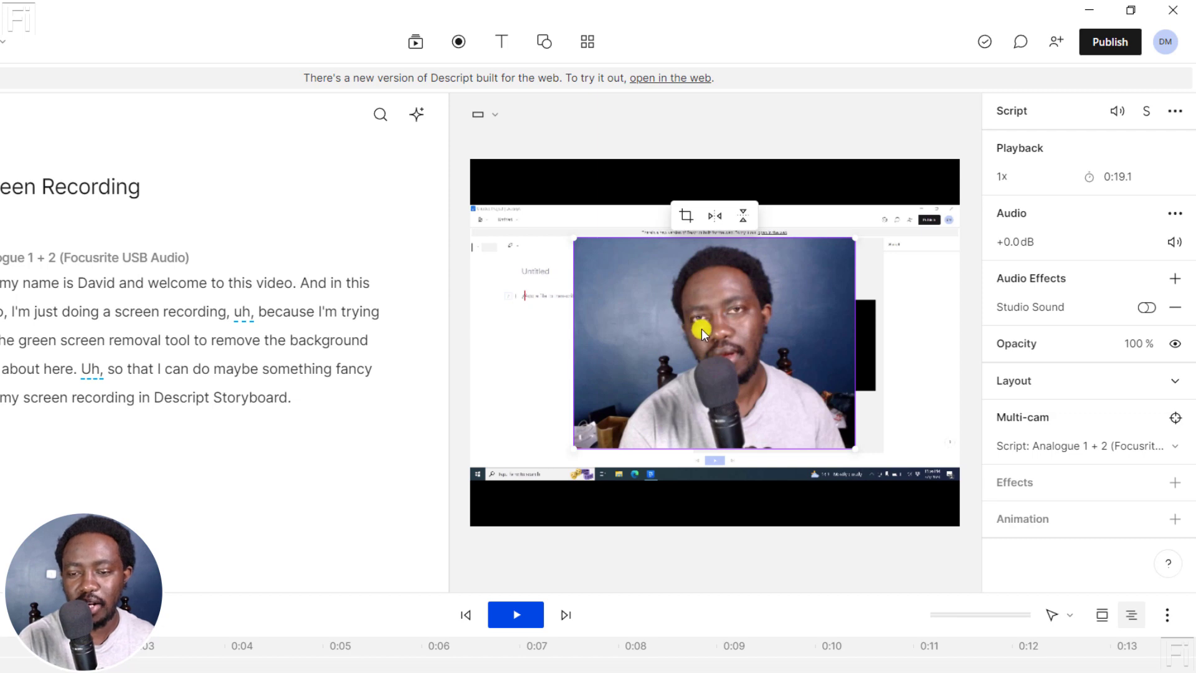
Step: Add the Green Screen effect to the webcam clip to remove the background behind the speaker
click(686, 310)
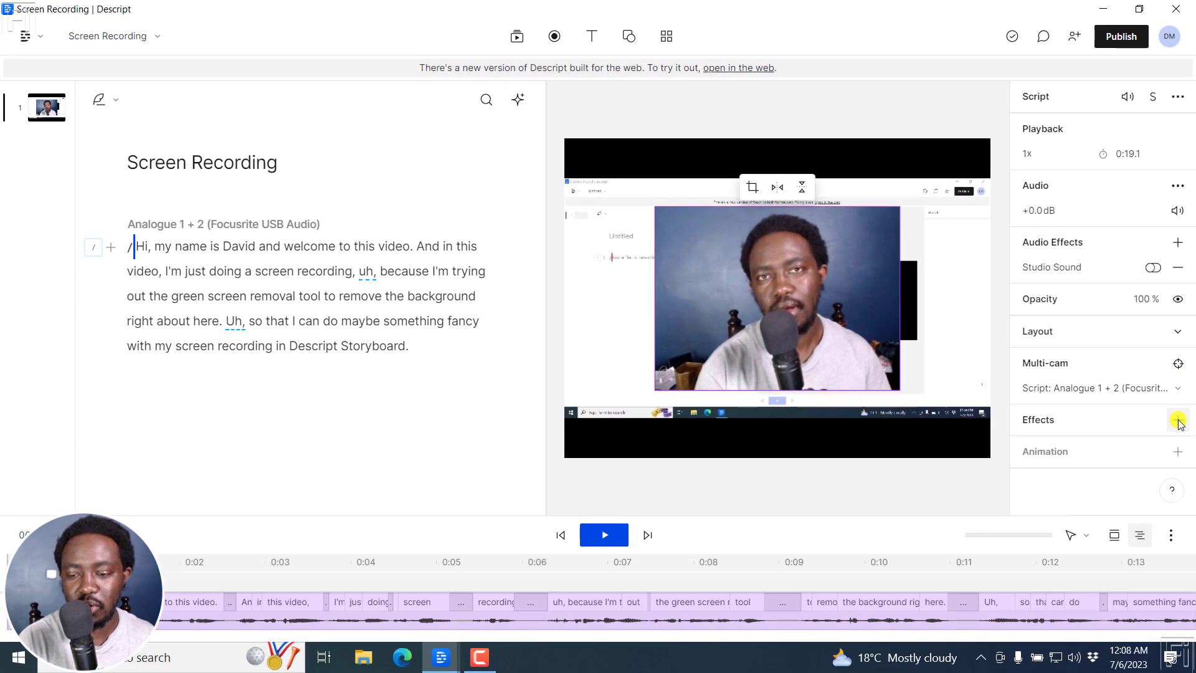
click(1175, 482)
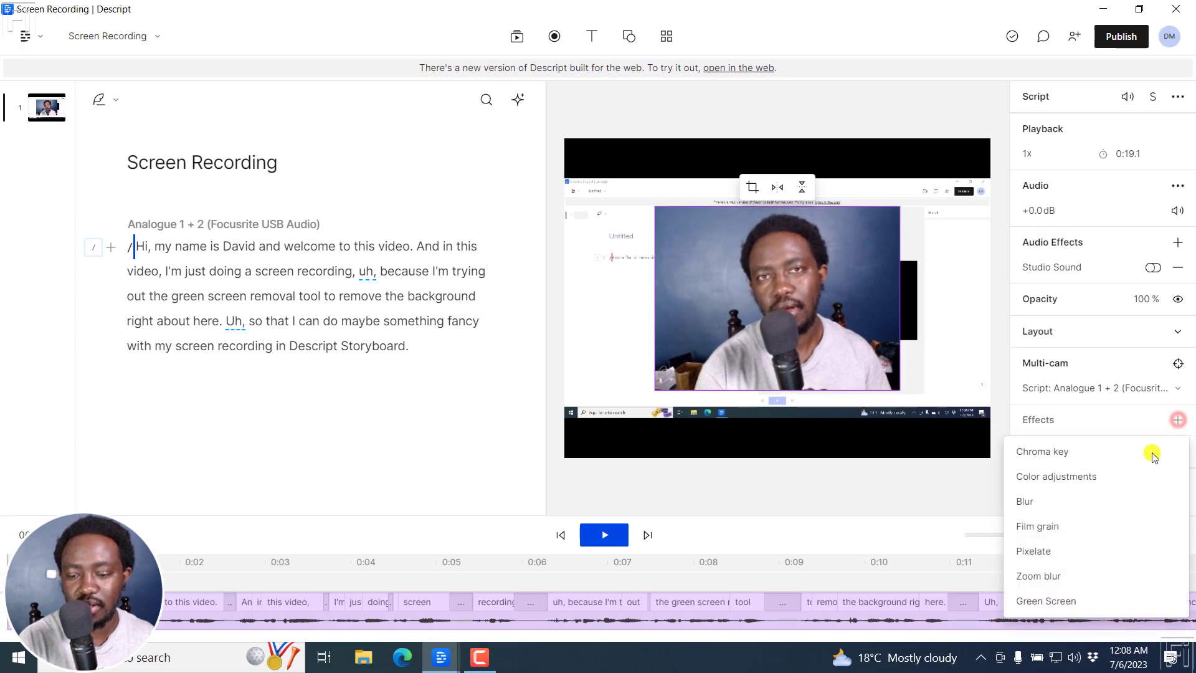
click(1042, 602)
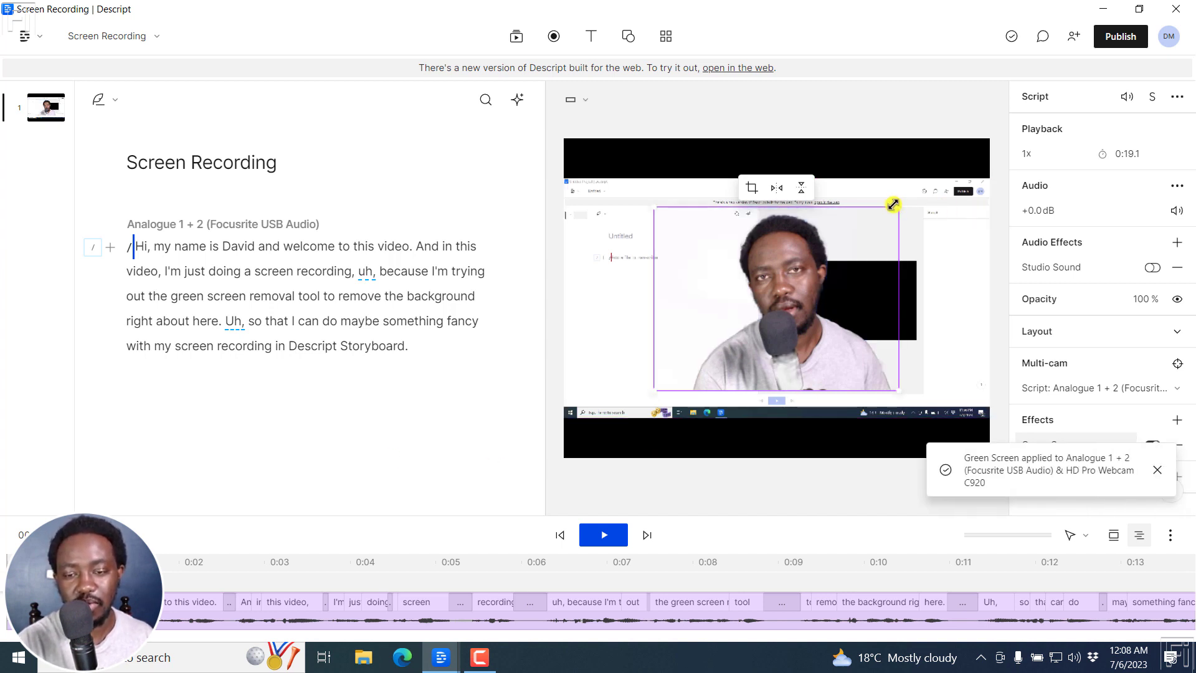
Step: Shrink the webcam clip, undoing its move to the corner
drag(900, 208, 776, 298)
drag(704, 350, 922, 377)
key(ctrl+z)
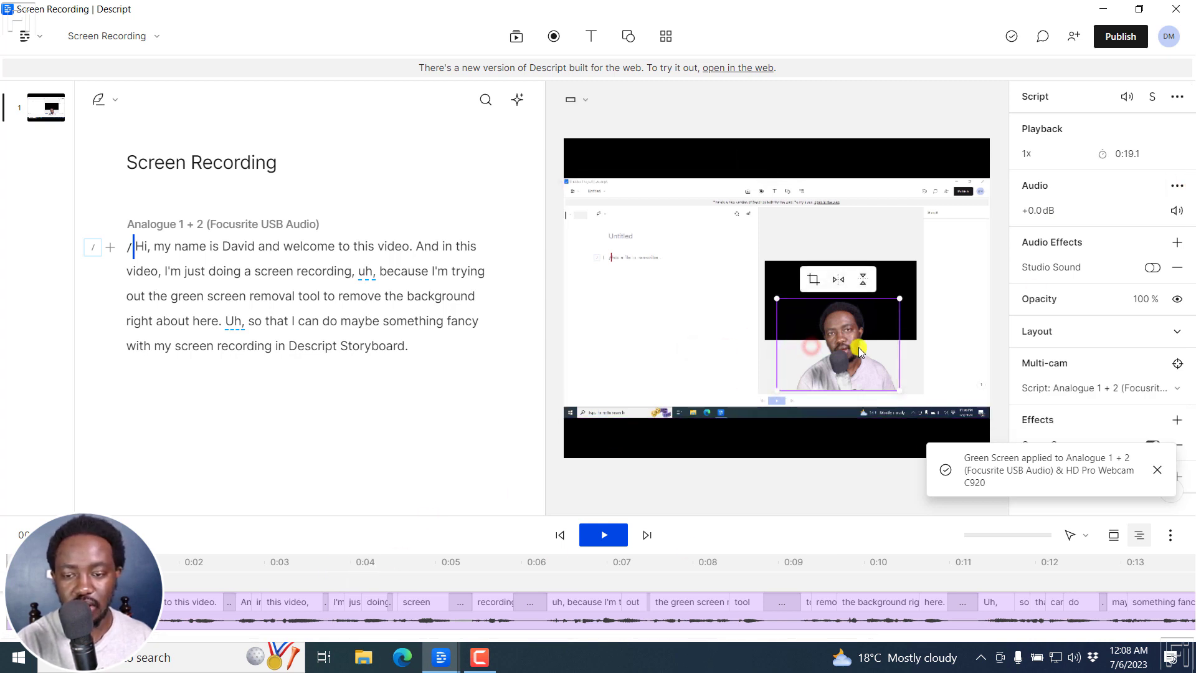
Step: Crop in both sides of the webcam clip and nudge it into the bottom-right corner
click(813, 279)
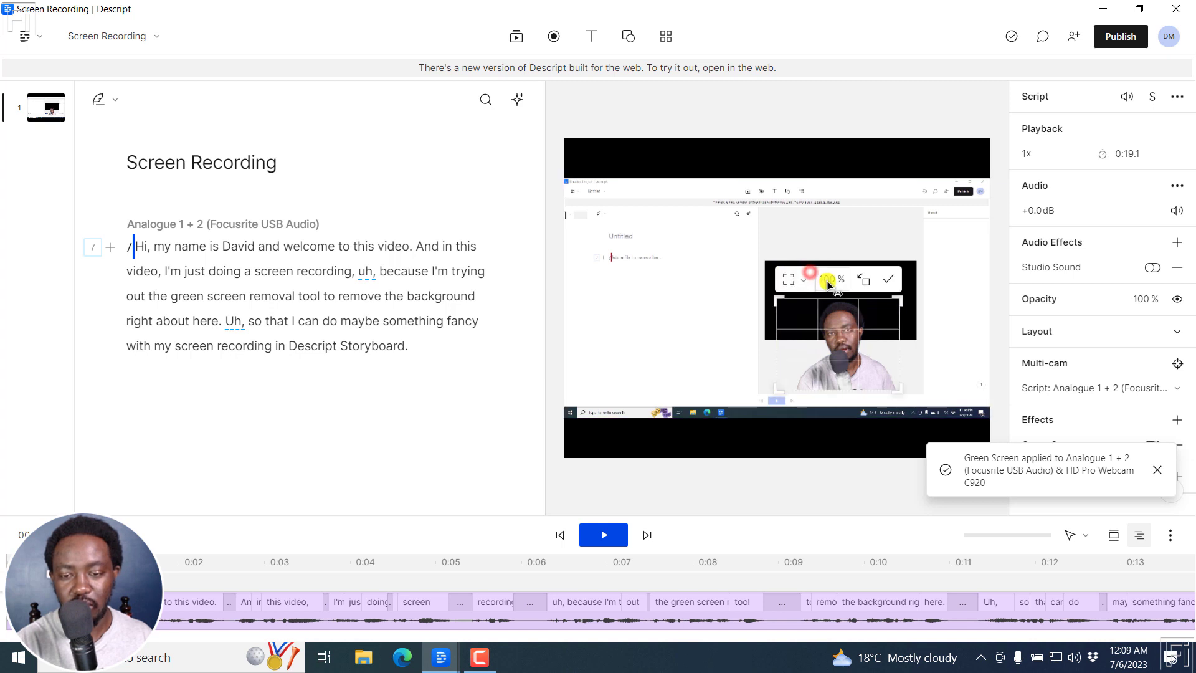
drag(777, 323, 801, 324)
drag(902, 344, 931, 394)
click(893, 279)
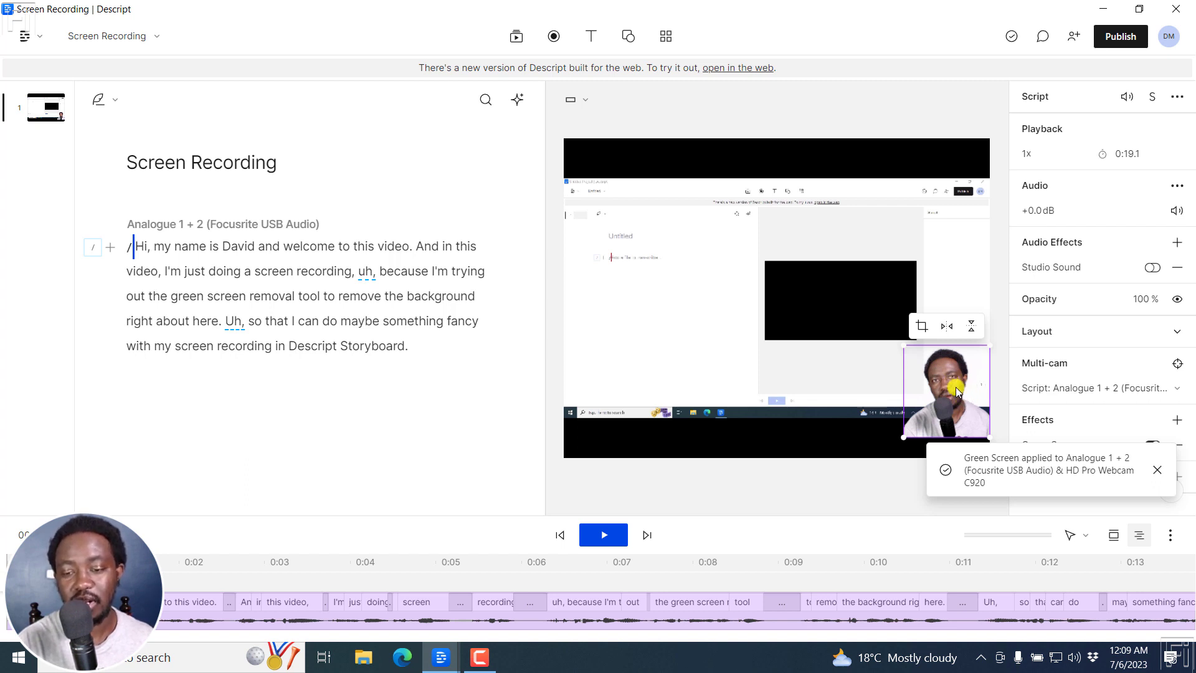
drag(956, 394, 939, 393)
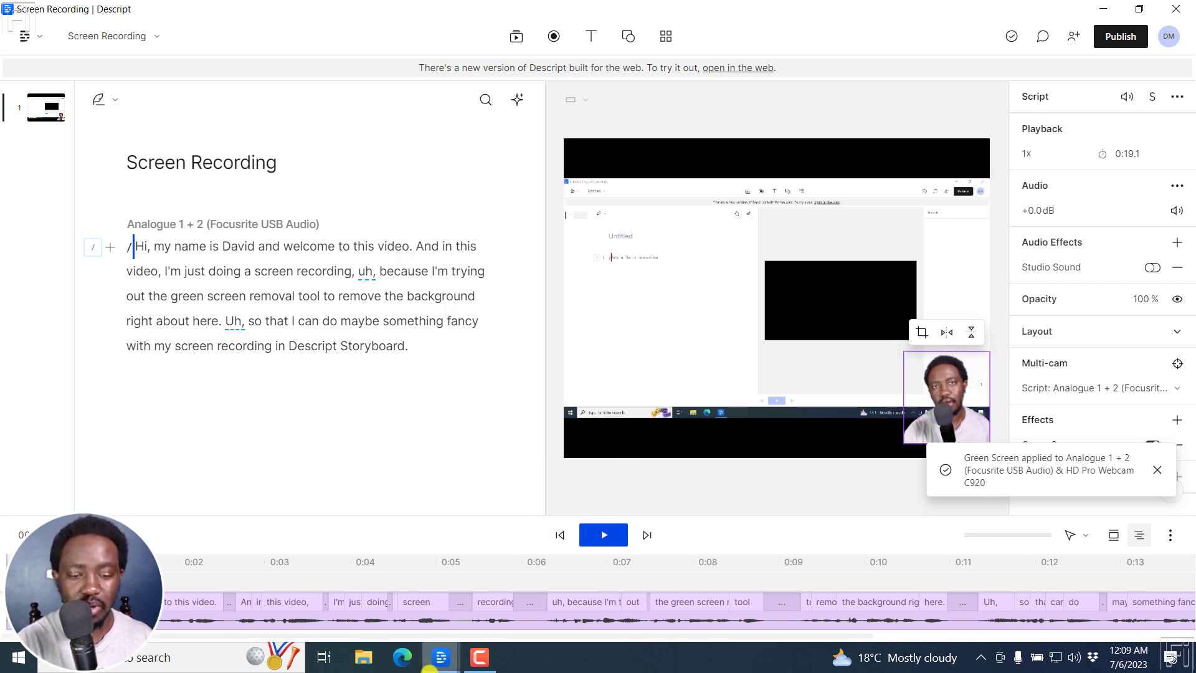
Step: Switch to the Change Video Background project and search stock videos for 'person'
mouse_move(437, 667)
click(421, 620)
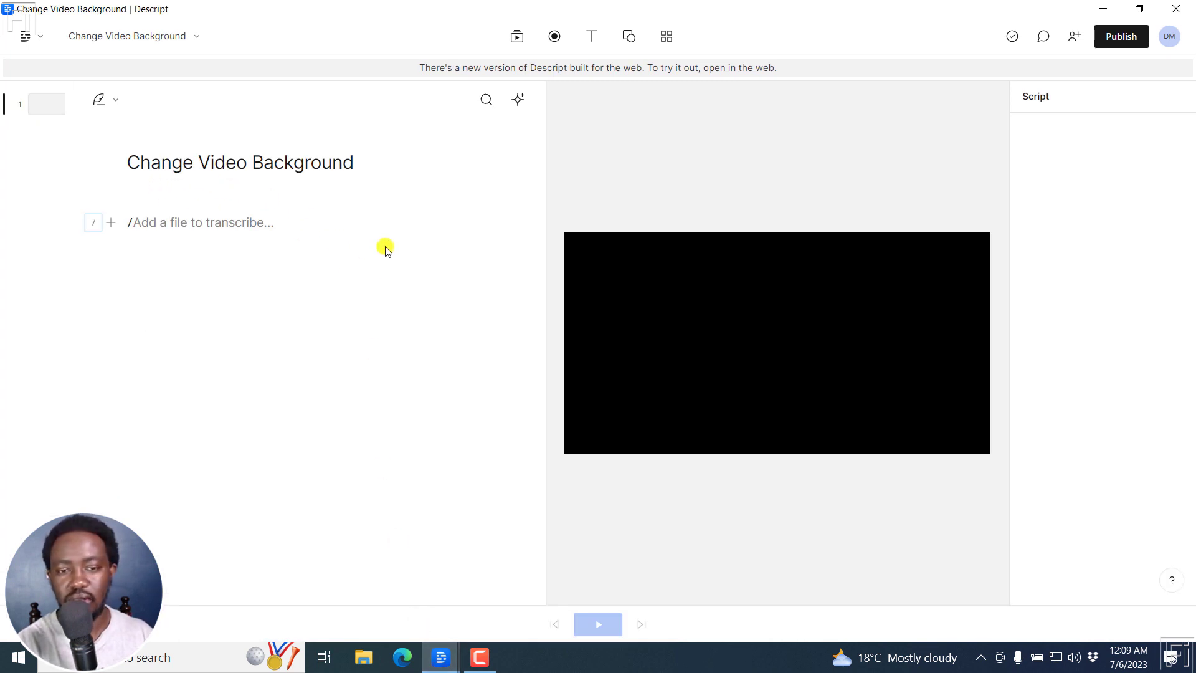
click(519, 40)
click(569, 77)
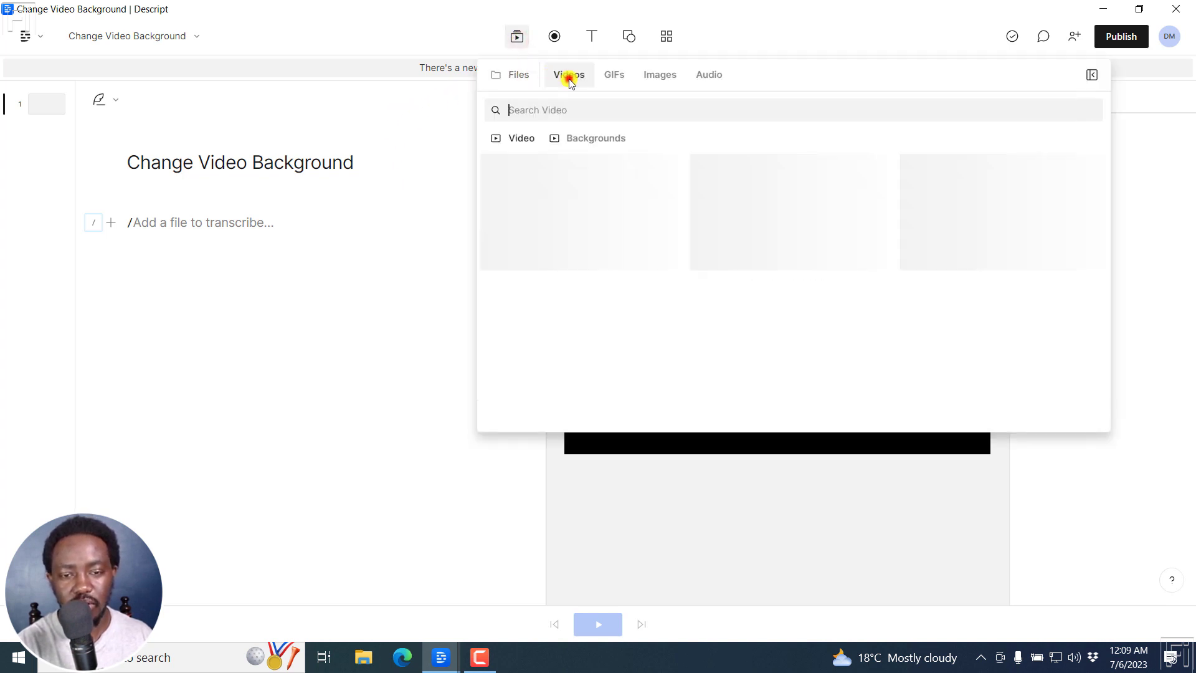
click(568, 115)
text(person)
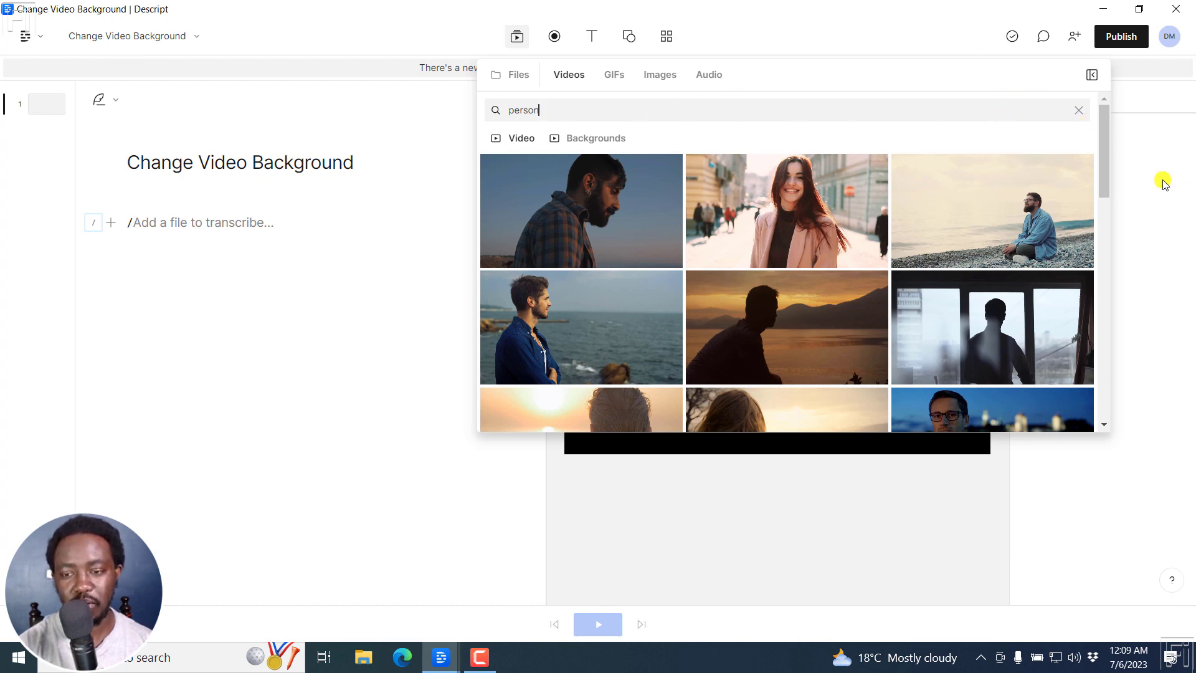
Step: Add the Thinking Woman on yellow background clip and make the timeline taller
drag(1105, 139, 1113, 241)
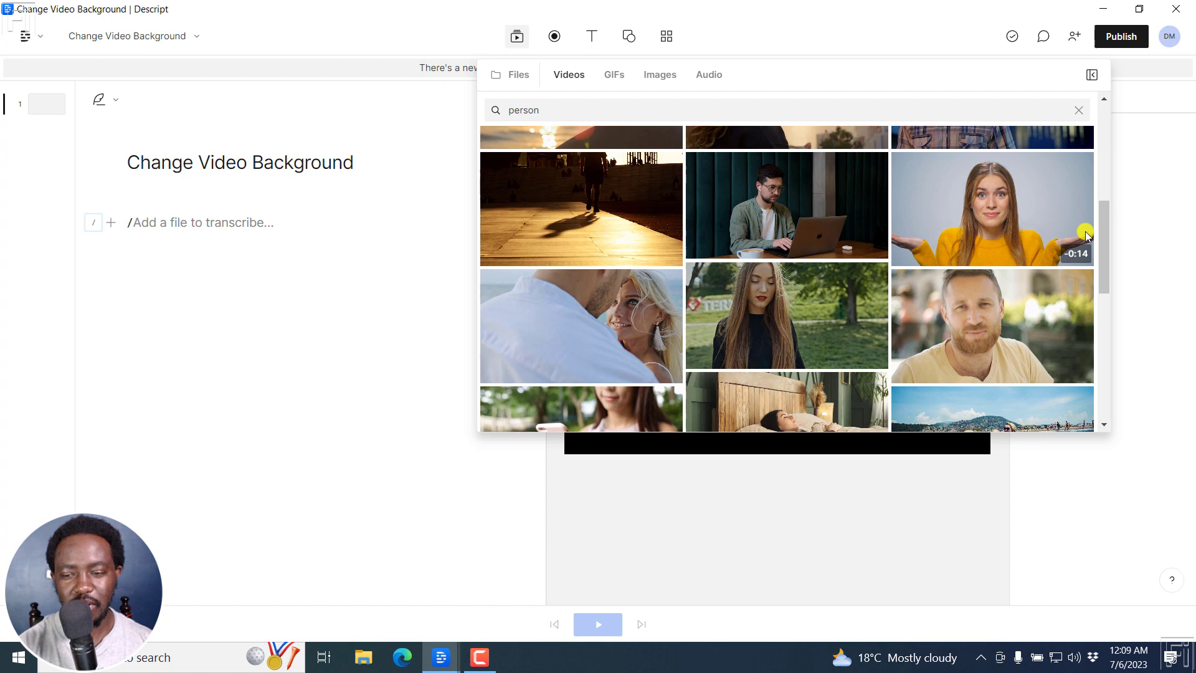
drag(1103, 223, 1104, 292)
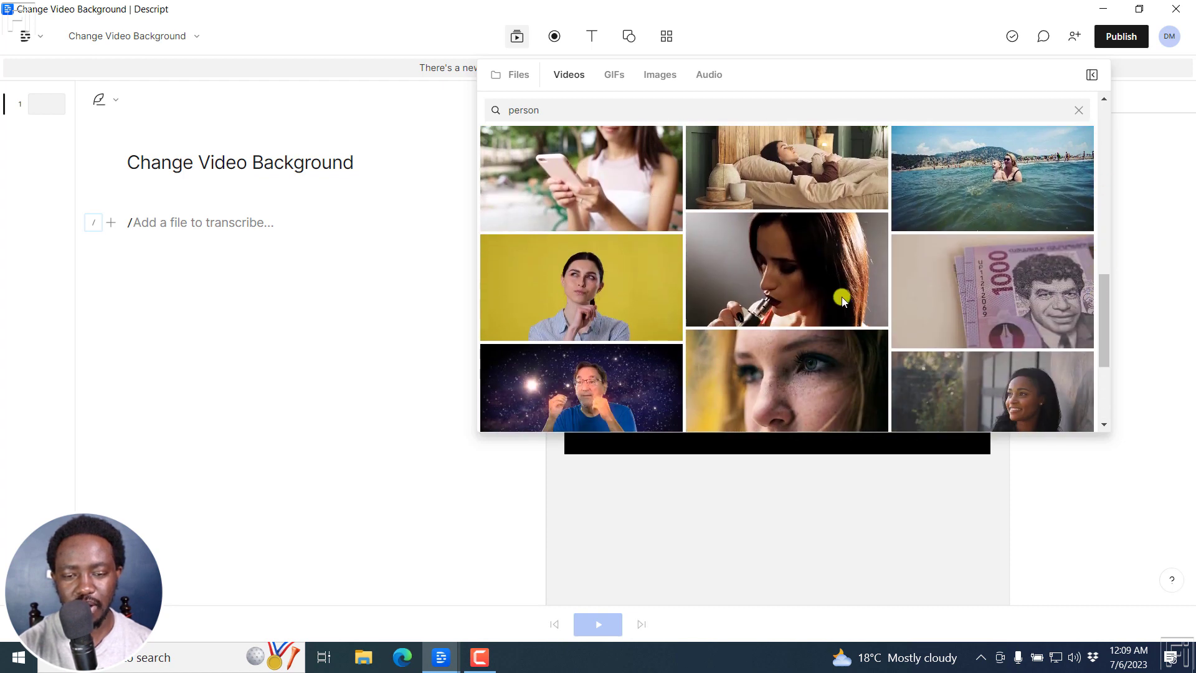
click(605, 289)
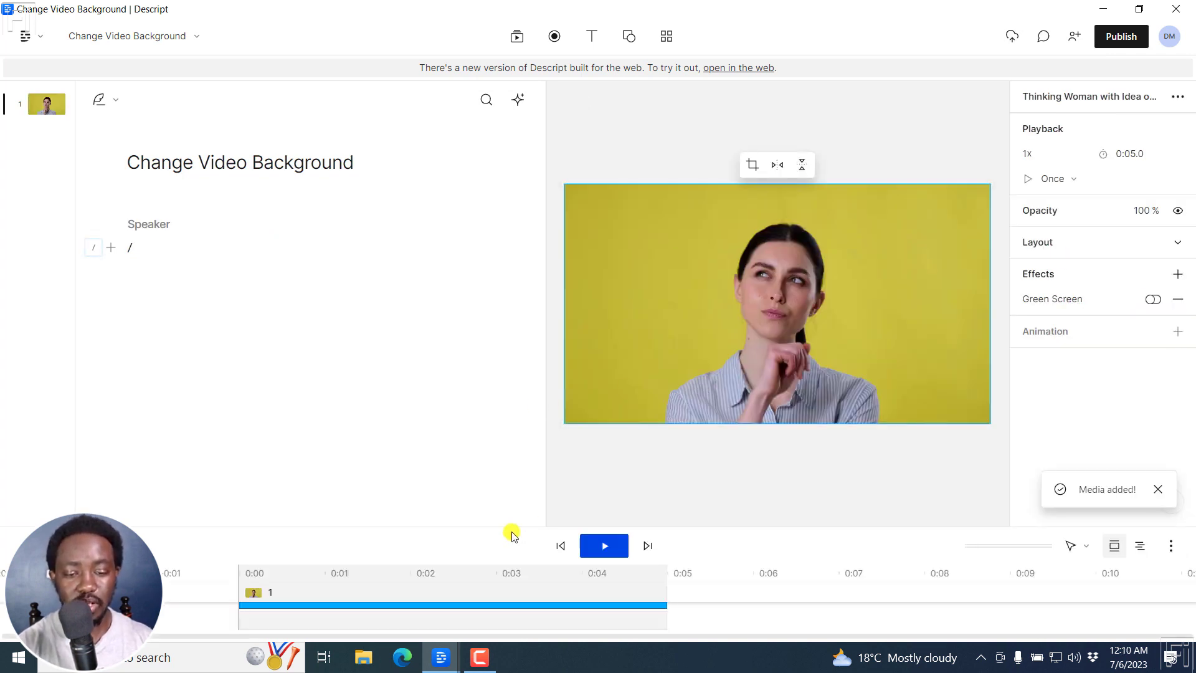
drag(512, 528, 505, 442)
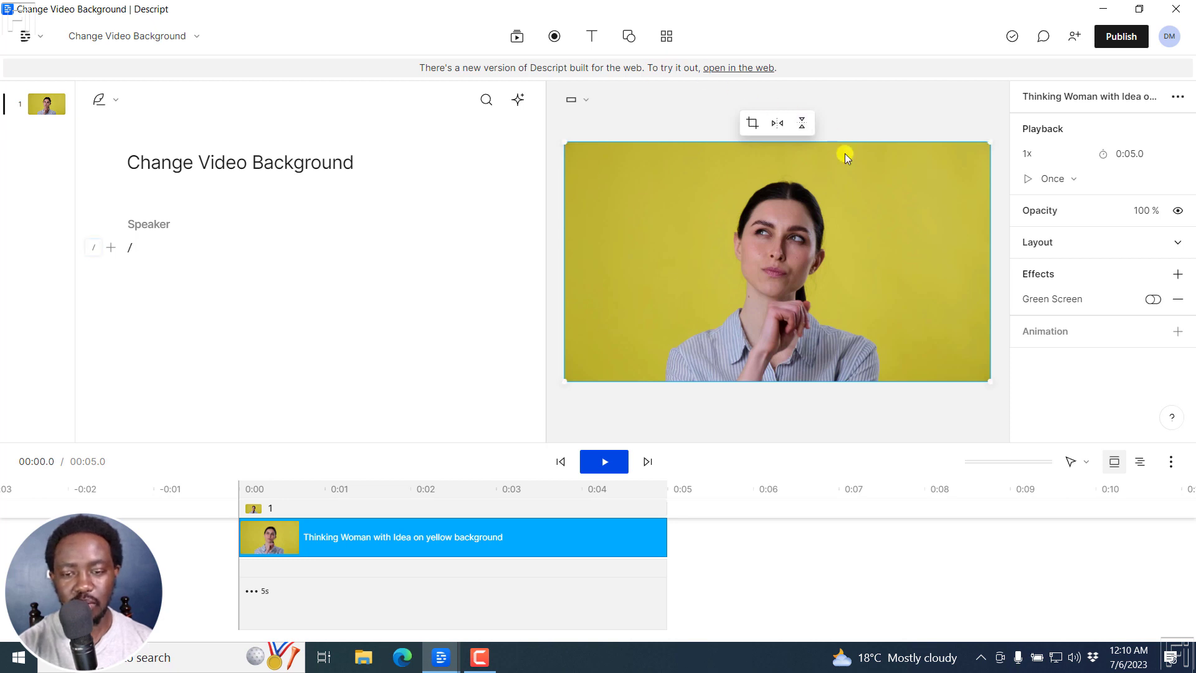
Step: Clear the 'person' search, browse stock Backgrounds, and add the animated falling-shapes background
click(517, 36)
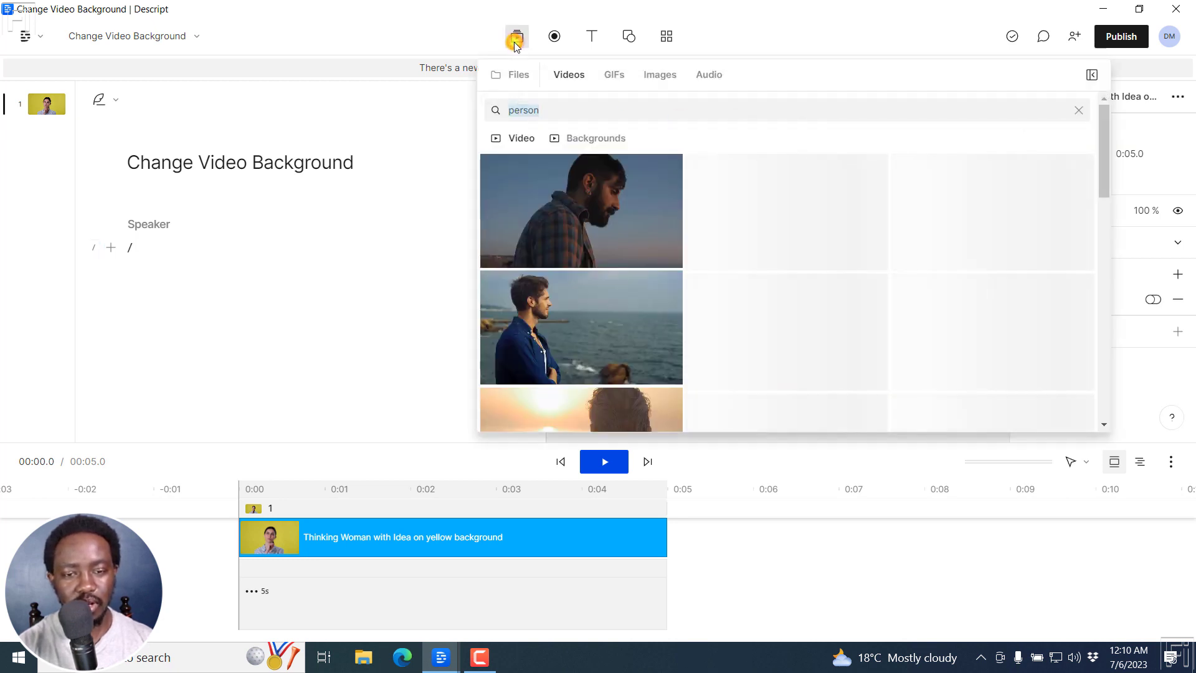
click(567, 75)
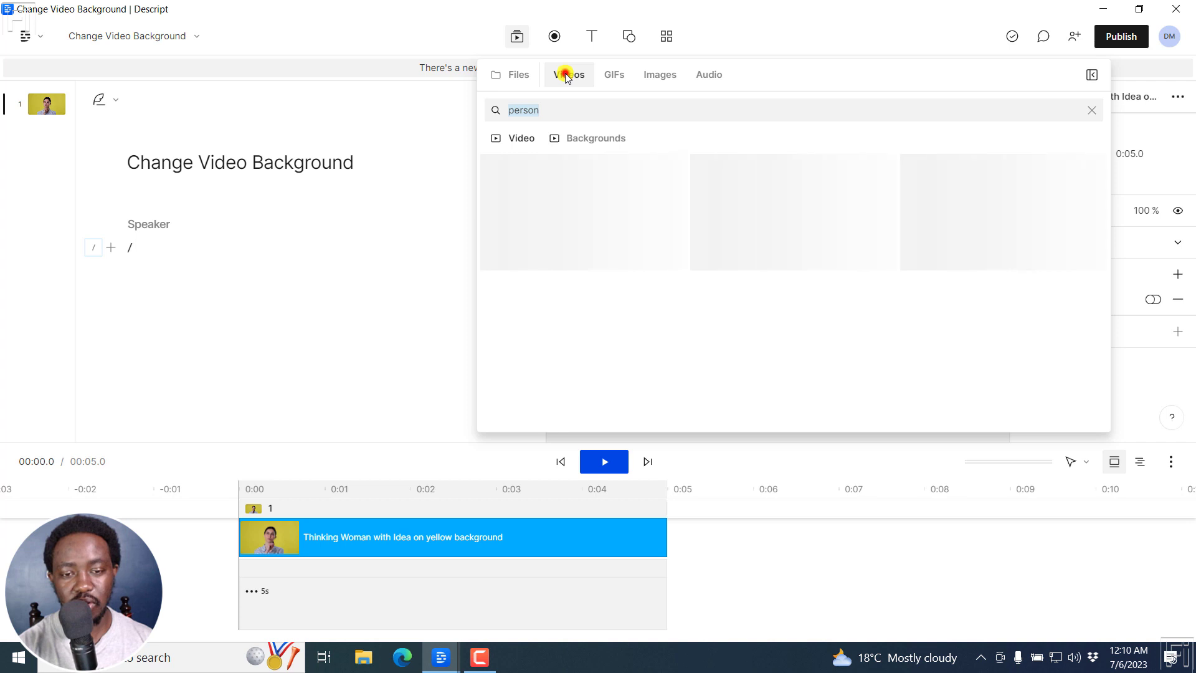
click(537, 112)
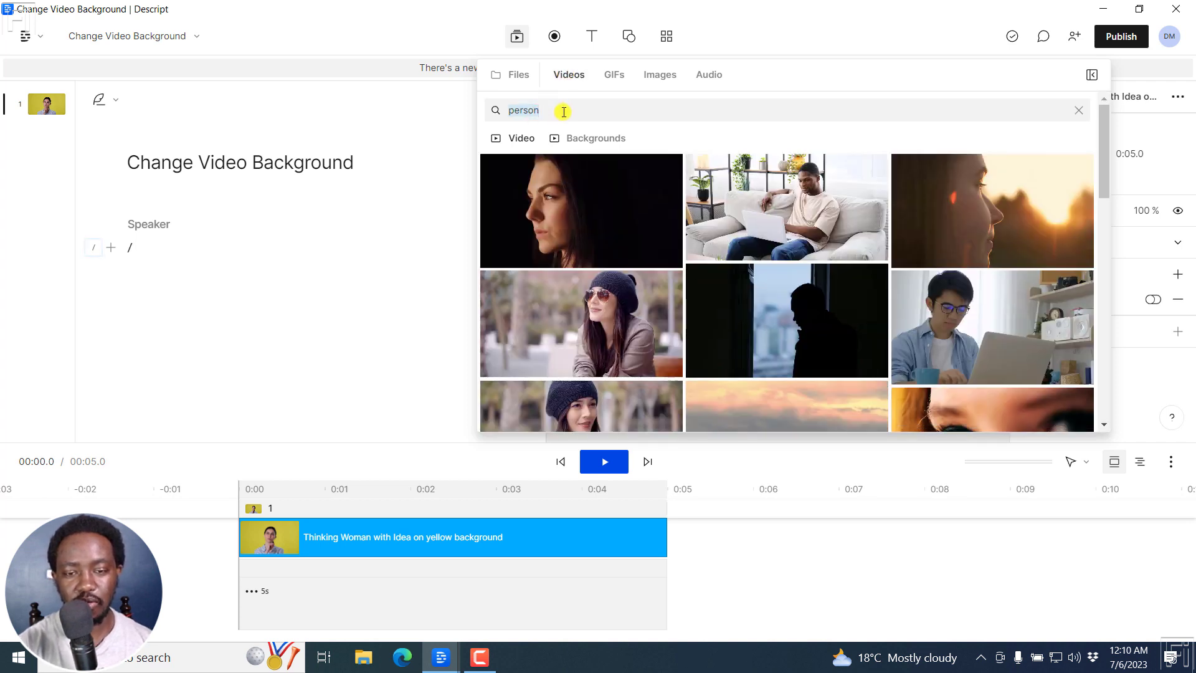
key(BackSpace)
key(BackSpace)
key(BackSpace)
key(BackSpace)
key(BackSpace)
key(BackSpace)
click(592, 137)
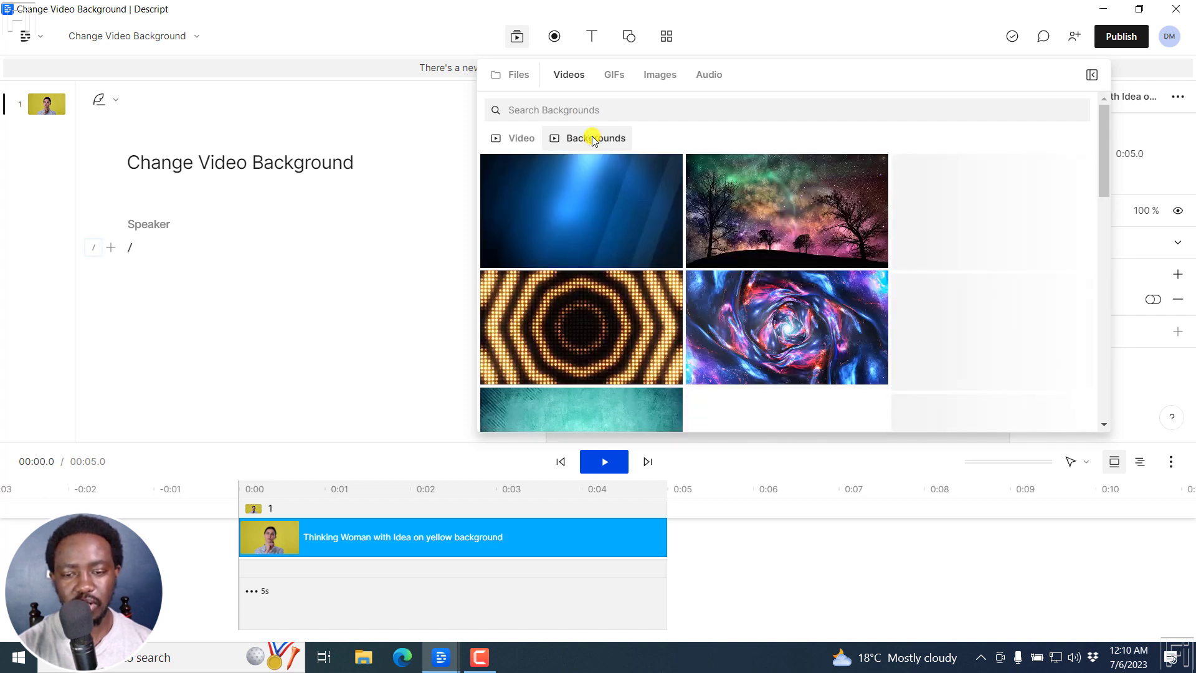
drag(1105, 132, 1105, 148)
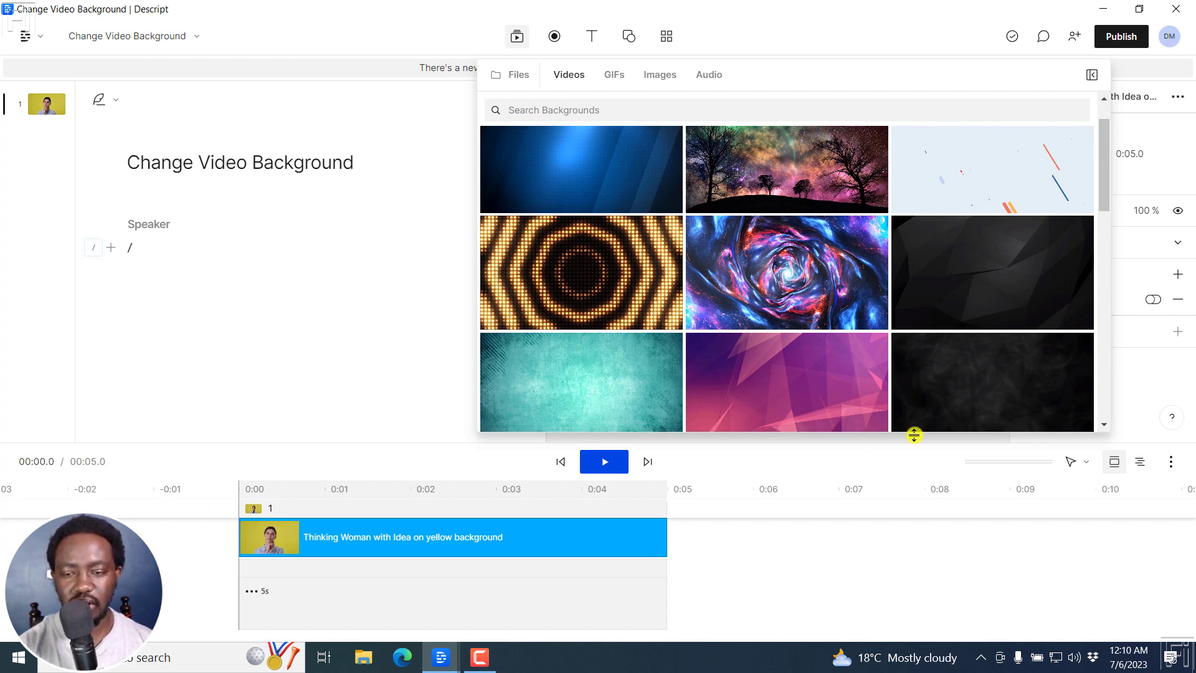
drag(1103, 187, 1105, 163)
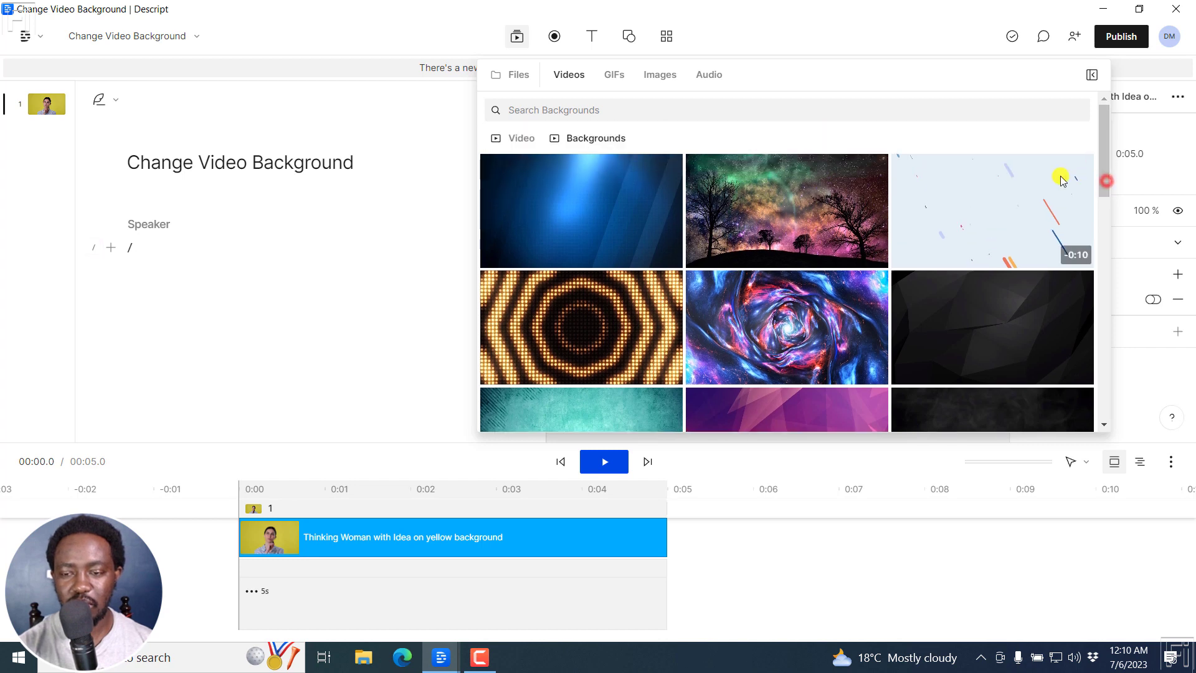
click(1001, 210)
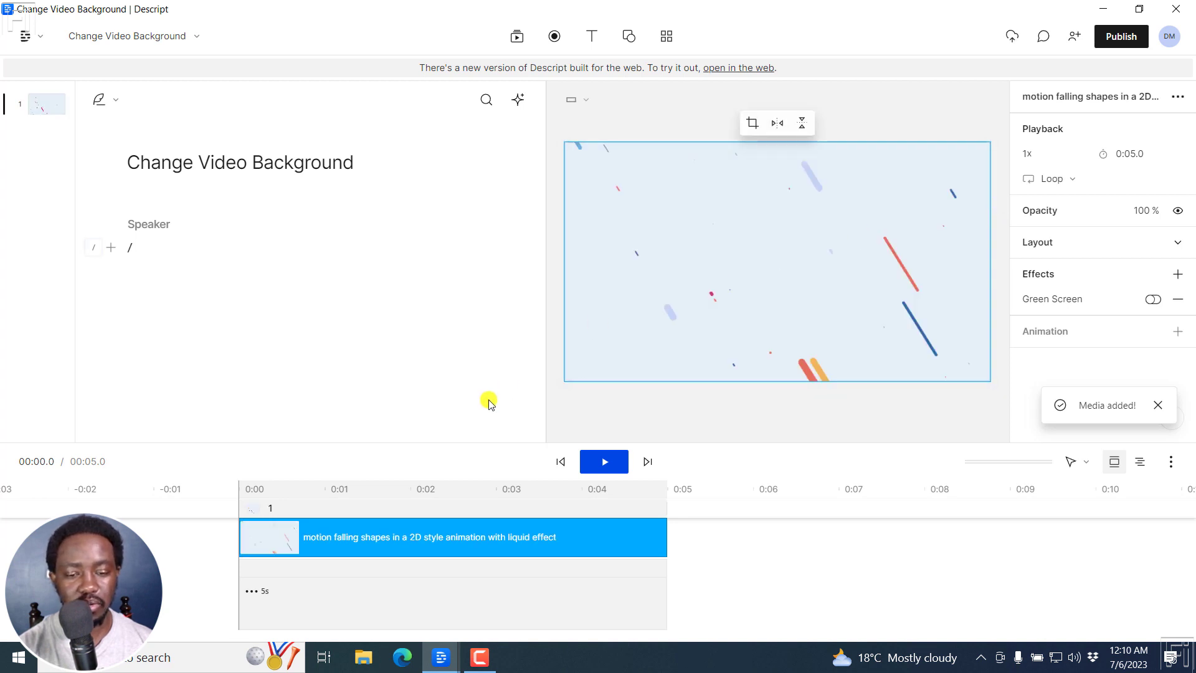
Step: Show the clips as separate taller tracks and send the falling-shapes layer behind the woman clip
click(1141, 461)
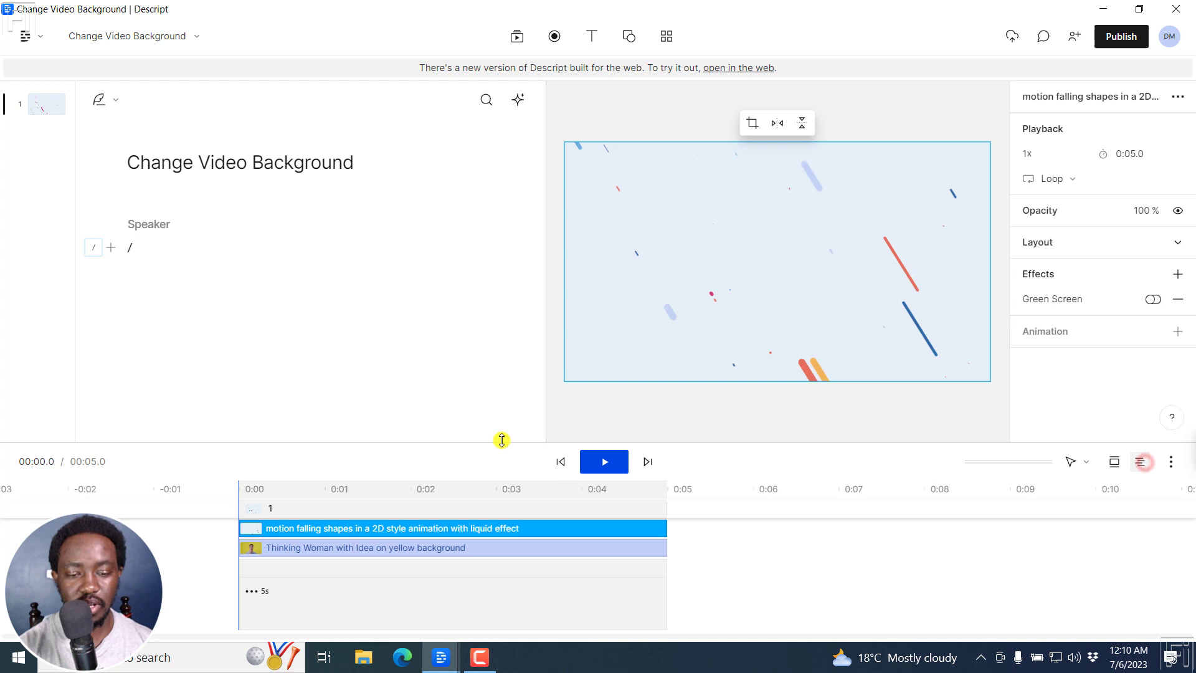
drag(503, 439, 502, 336)
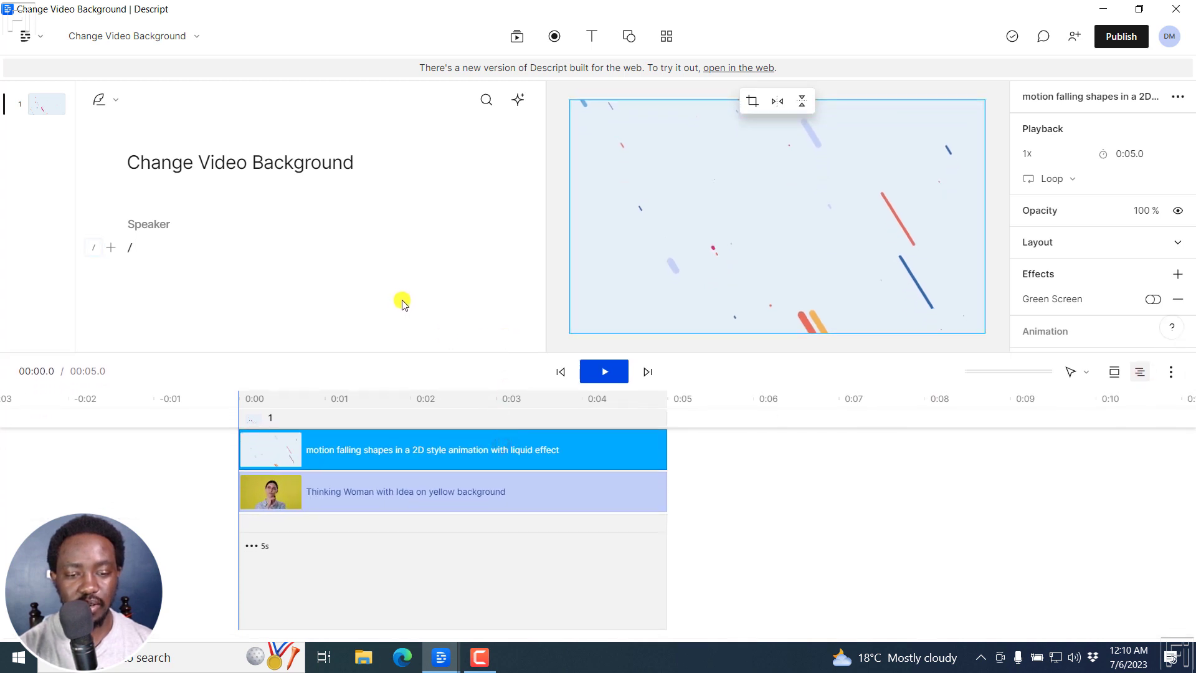
right_click(743, 187)
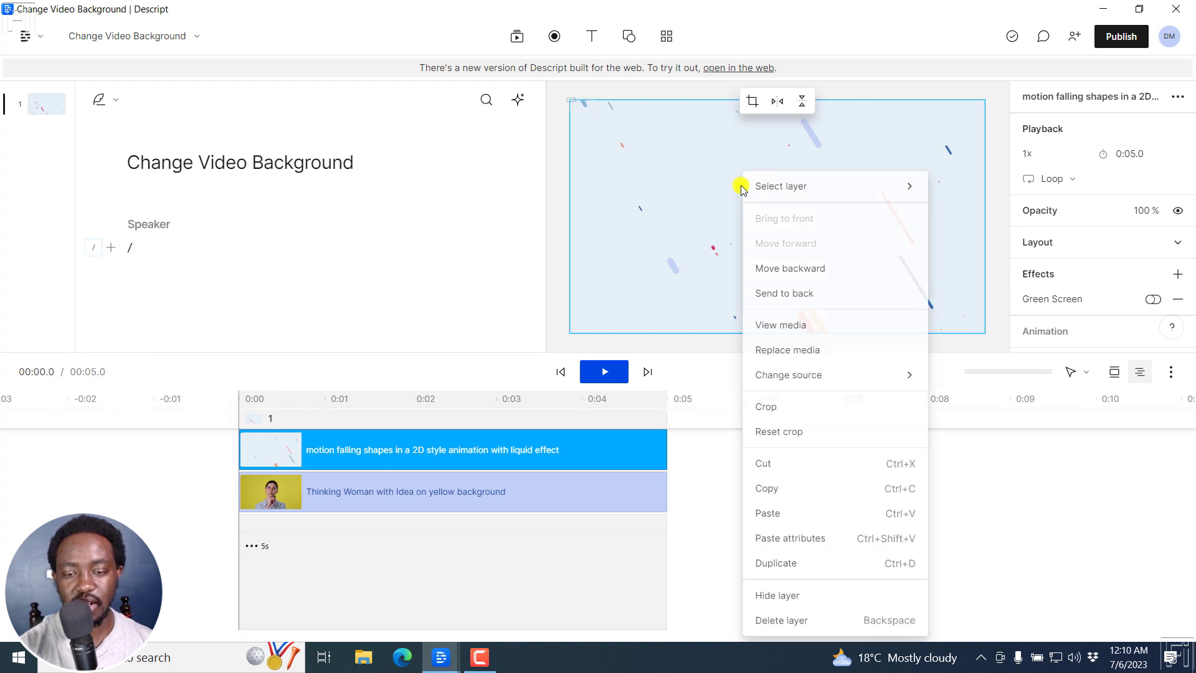
click(809, 269)
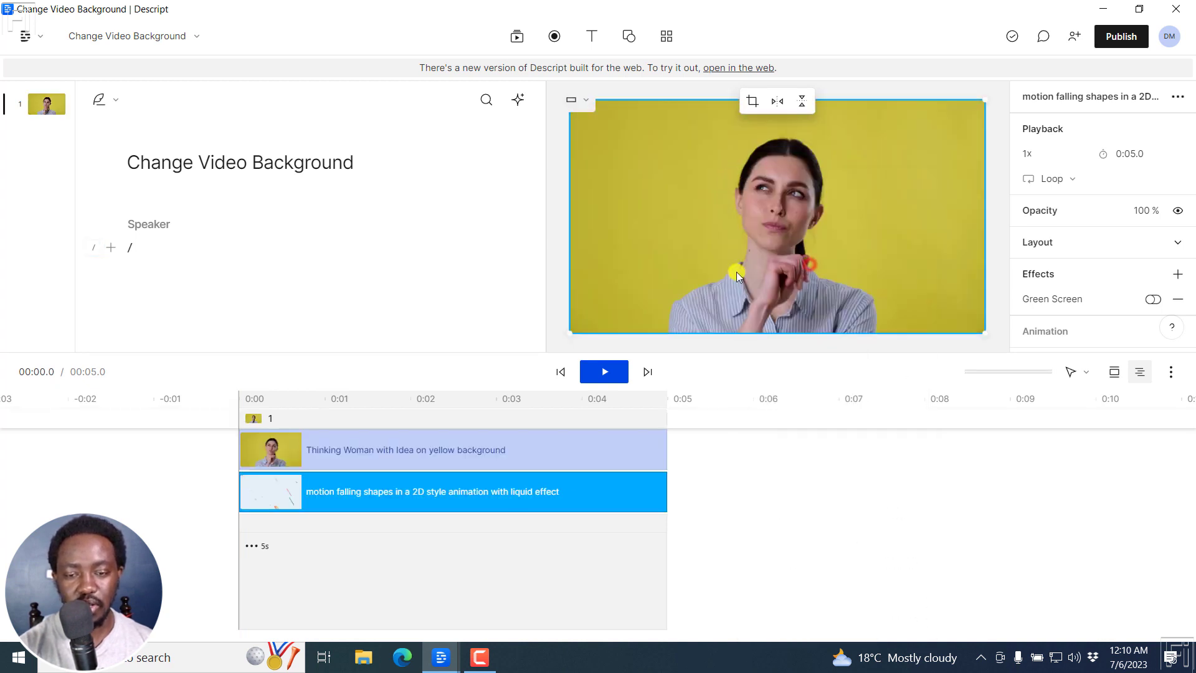
click(369, 454)
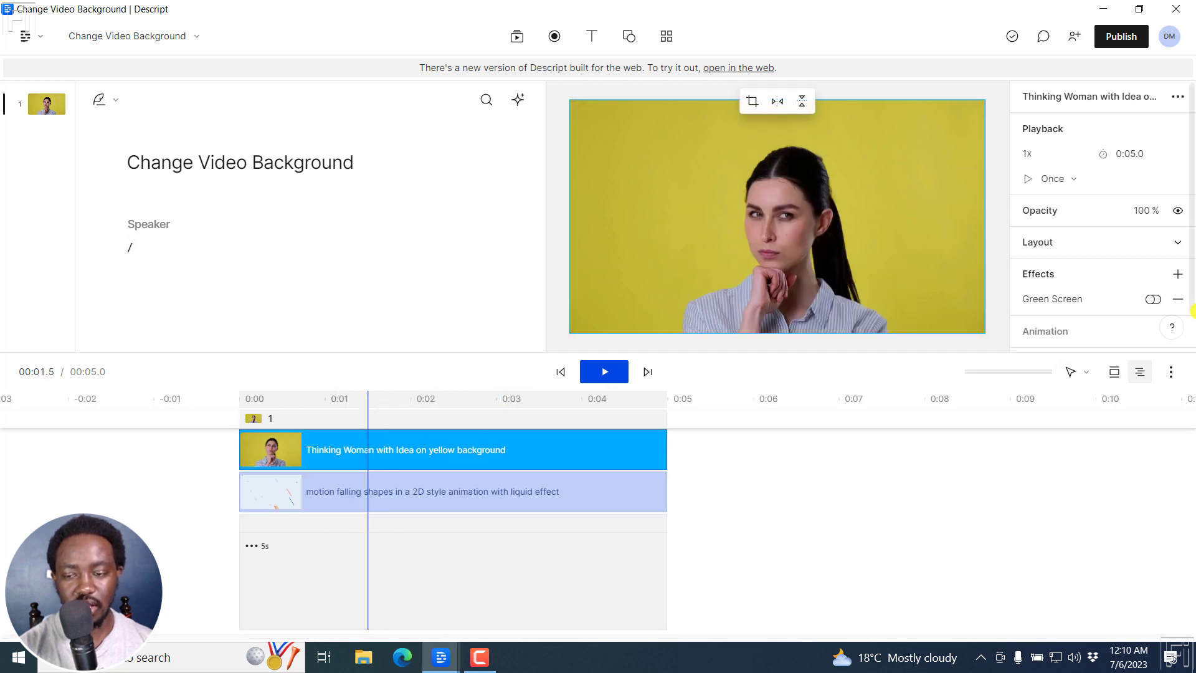
Step: Turn on the Green Screen toggle for the Thinking Woman clip
scroll(1187, 233, down, 1)
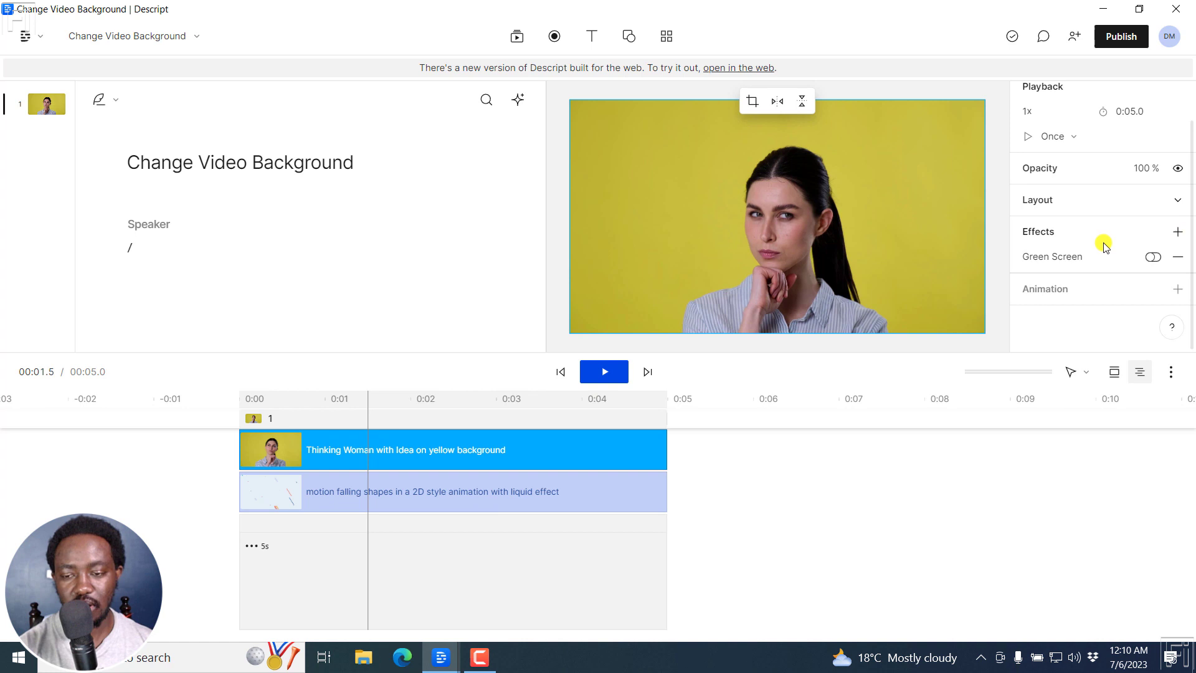
click(1177, 234)
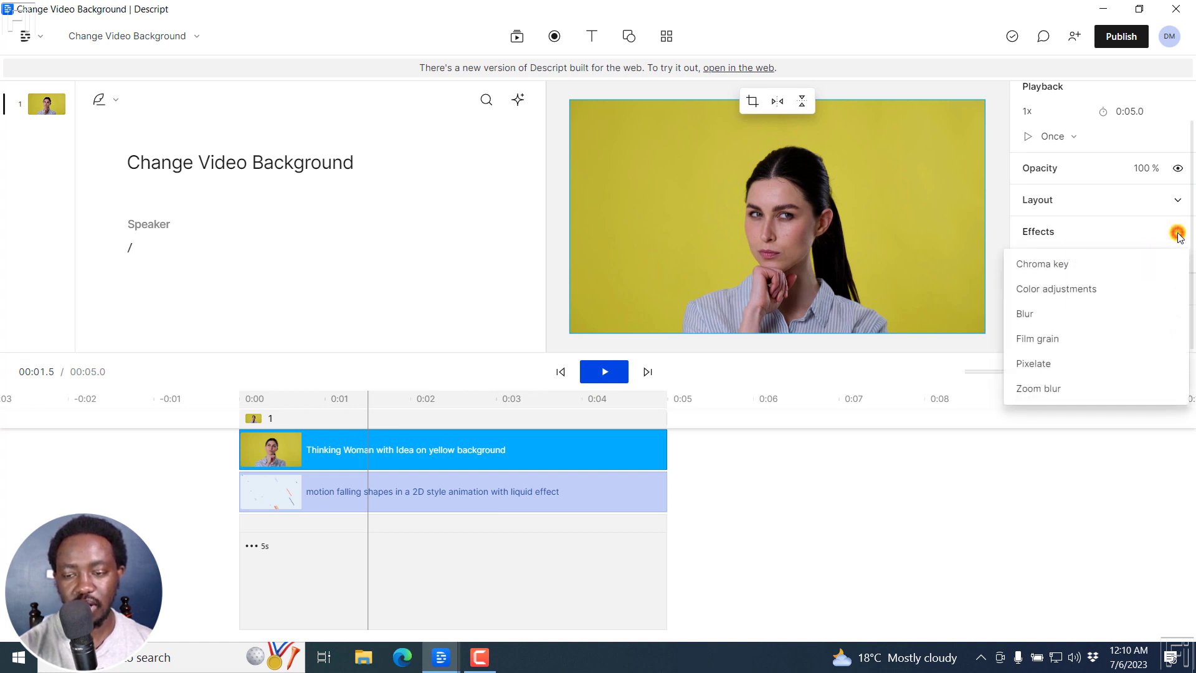
click(1104, 230)
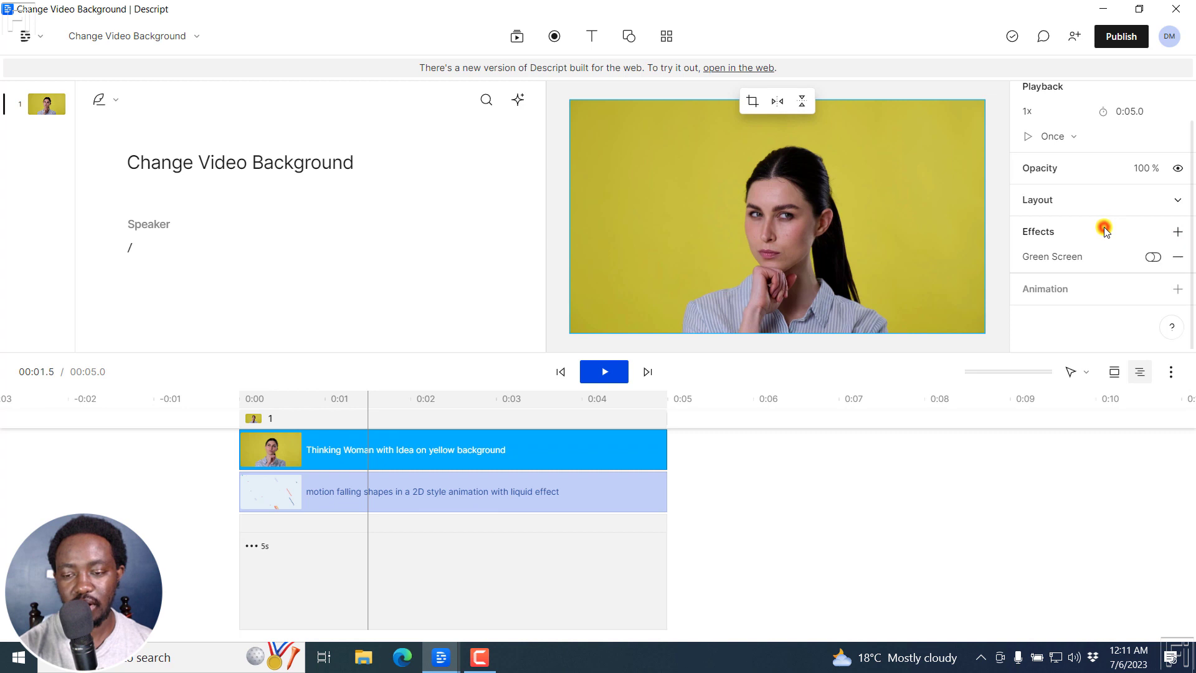
click(1154, 257)
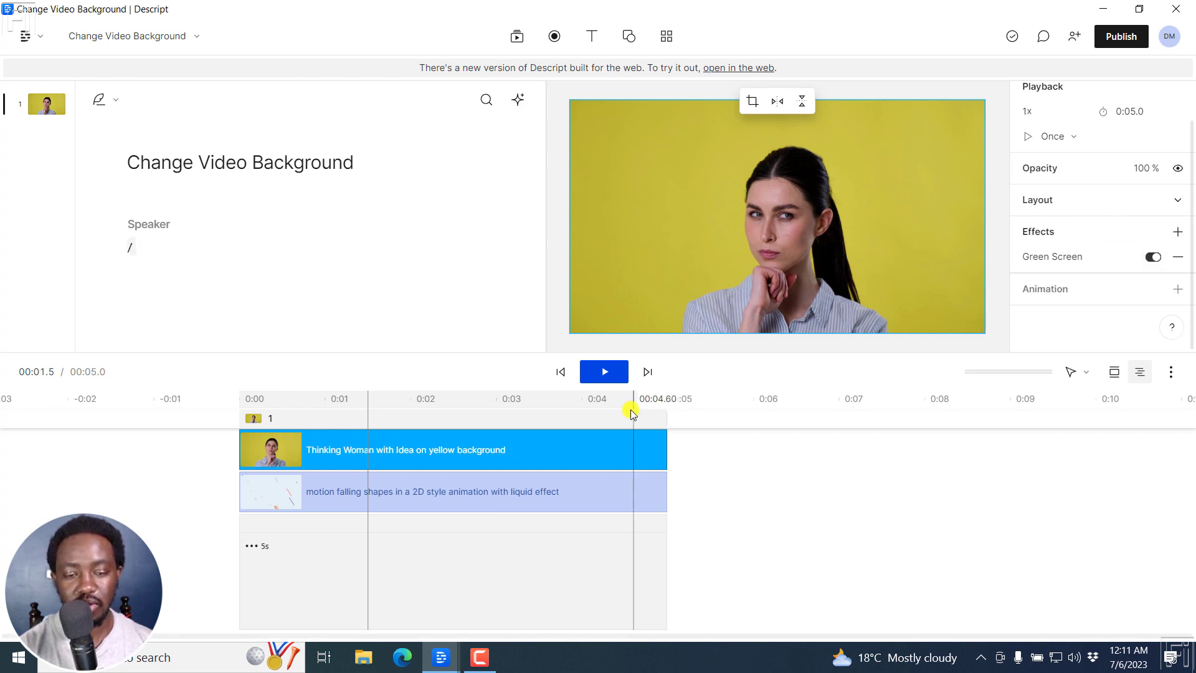
Step: Play the preview from the start to check the woman keyed over the shapes
click(462, 450)
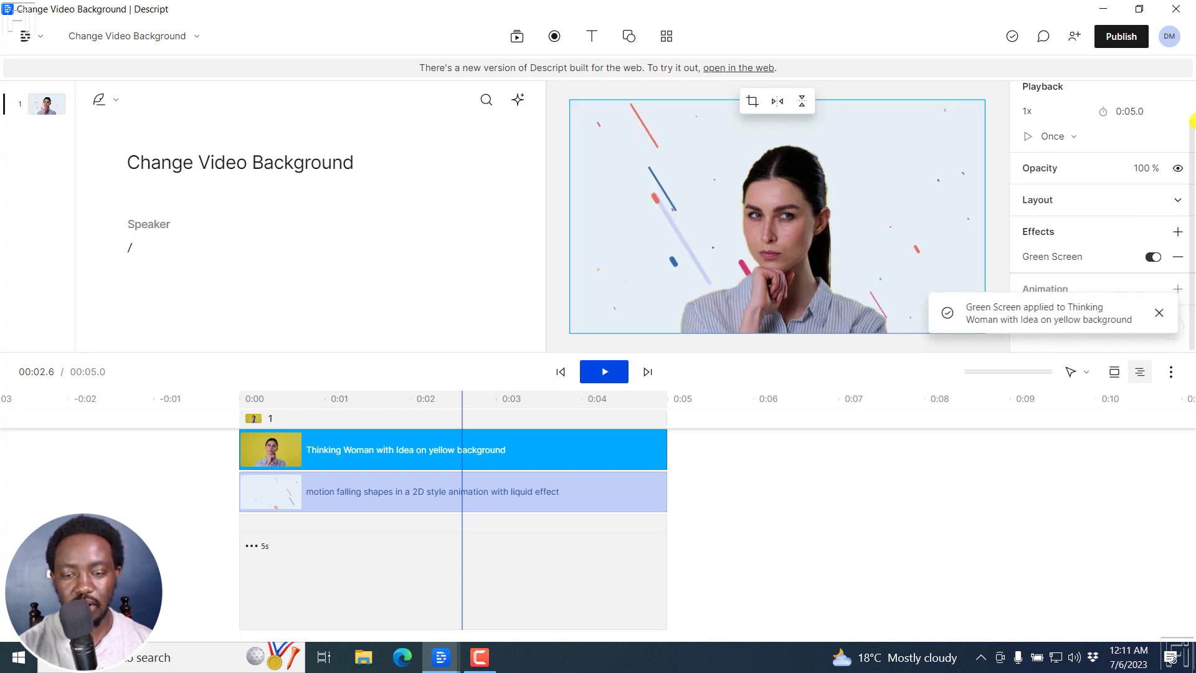
click(564, 372)
key(space)
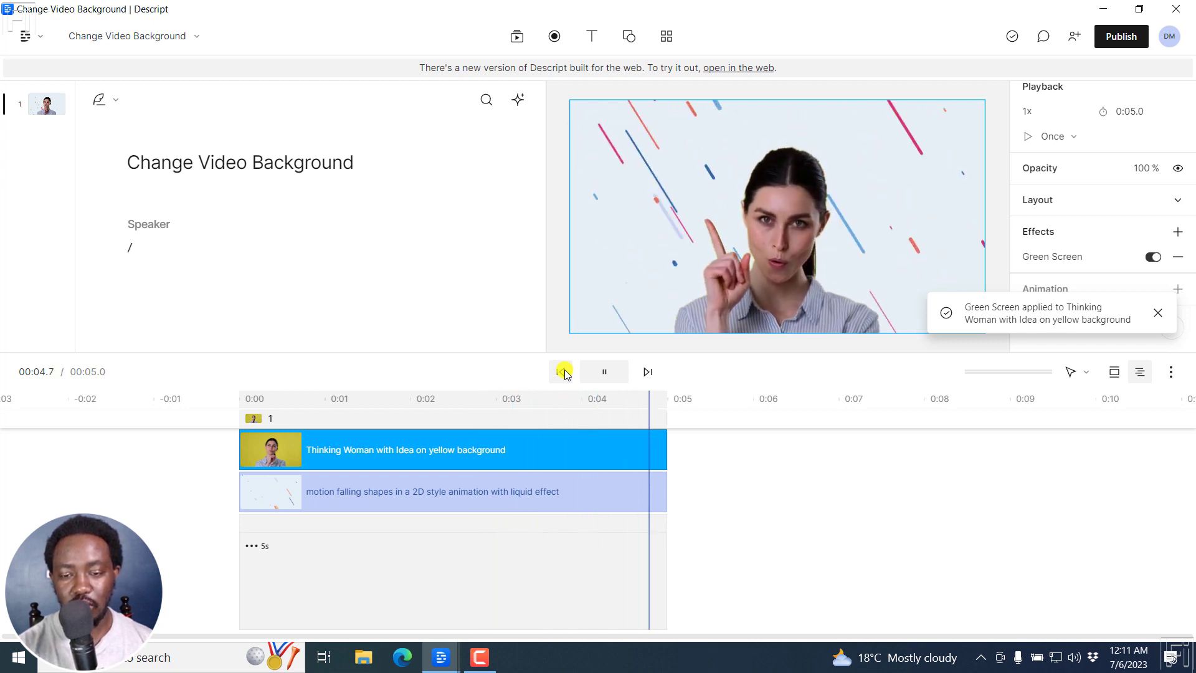
click(605, 414)
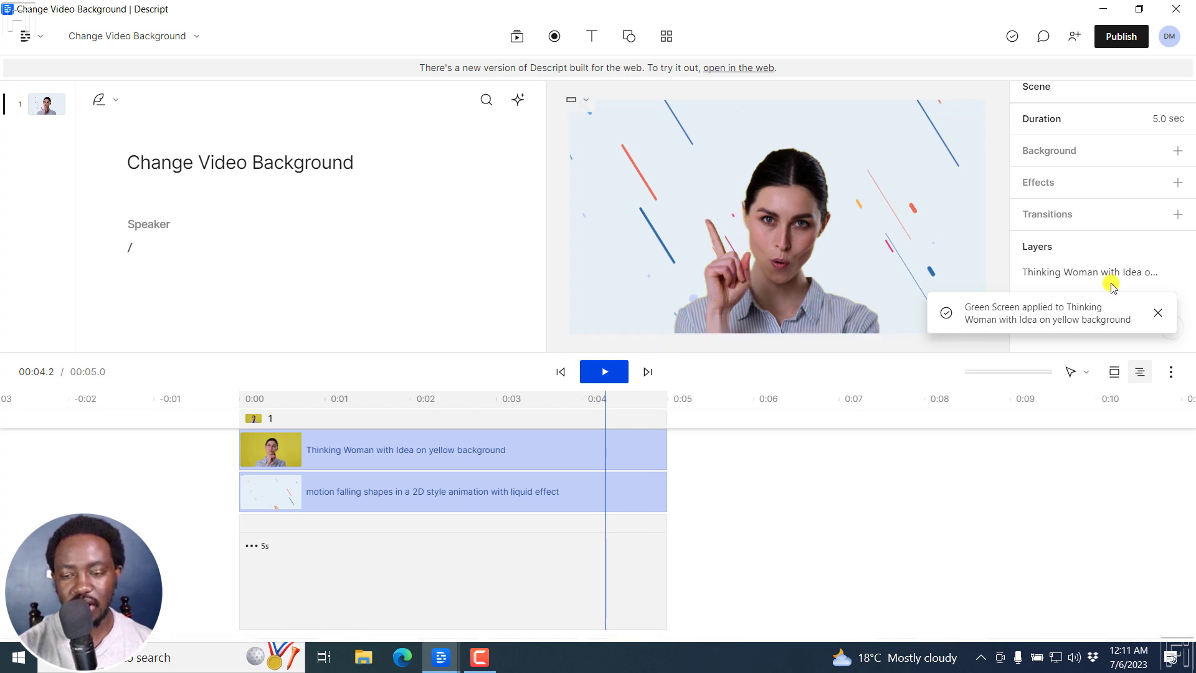
click(1157, 313)
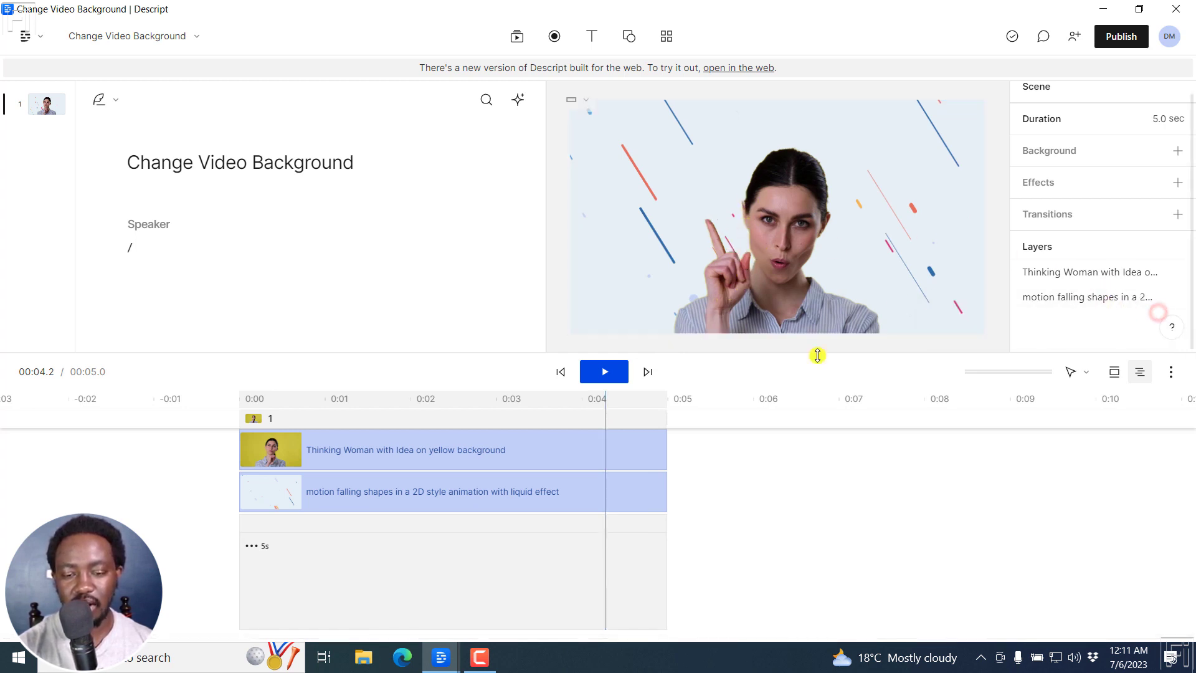
click(488, 452)
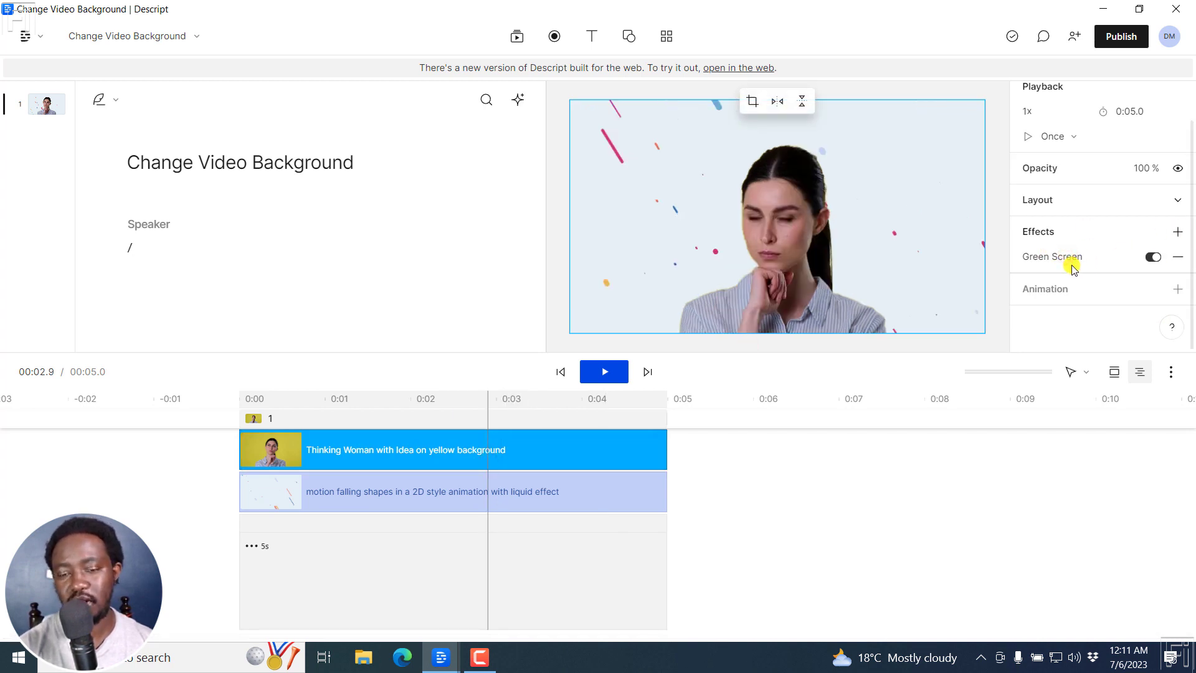
click(1176, 258)
click(1176, 258)
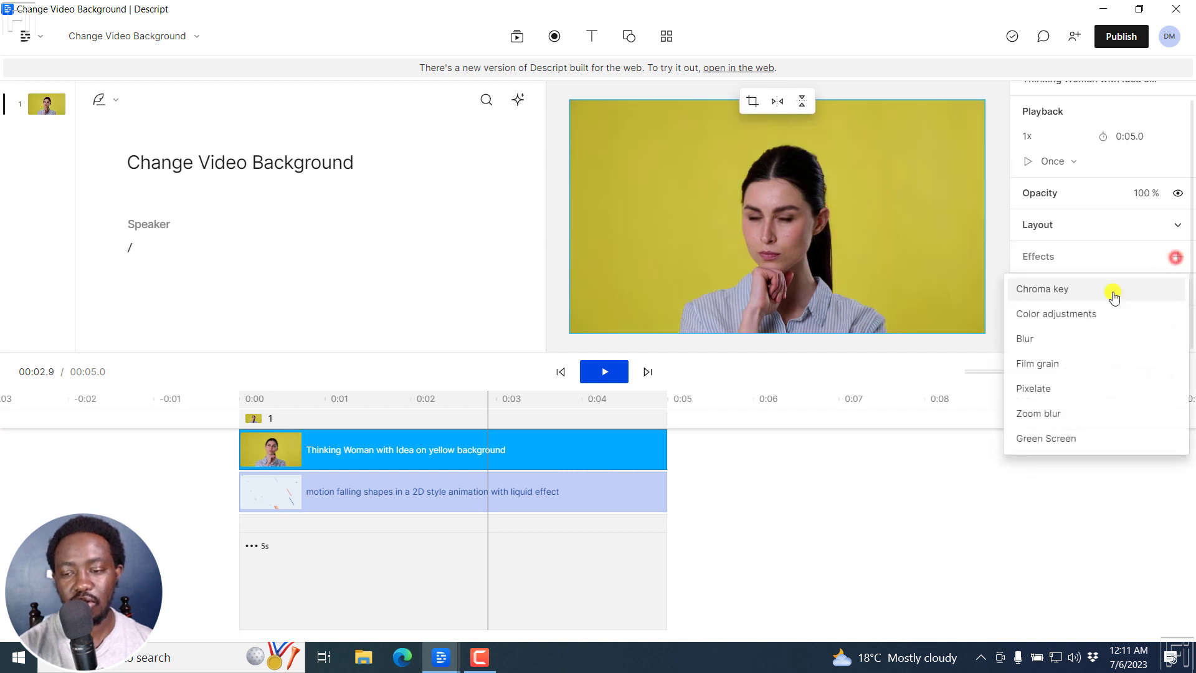
click(1053, 436)
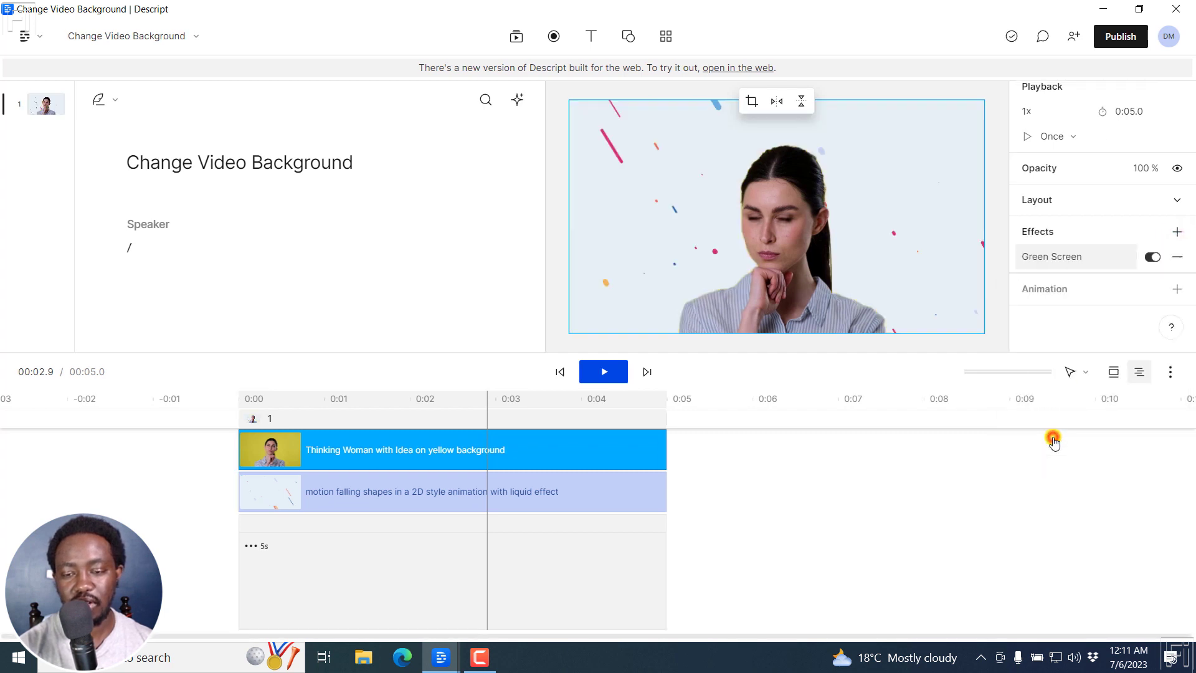
click(1151, 259)
click(1153, 258)
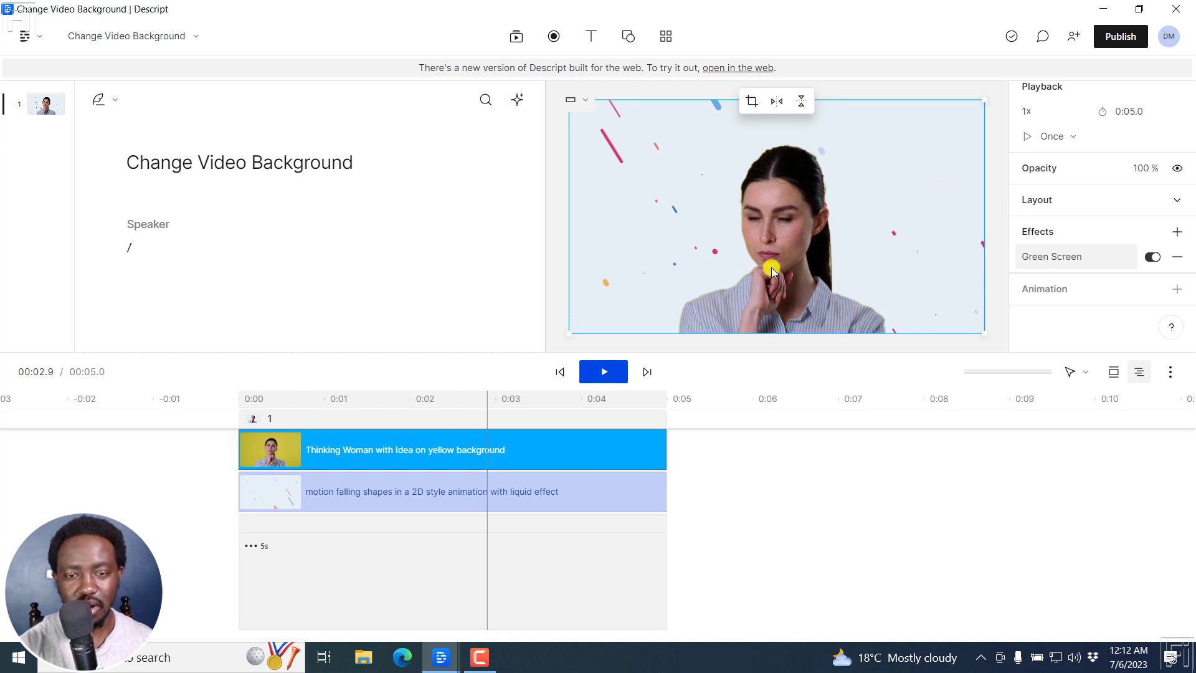
Step: Switch to the Add Text Behind Person or Object project and search stock videos for 'person'
click(446, 667)
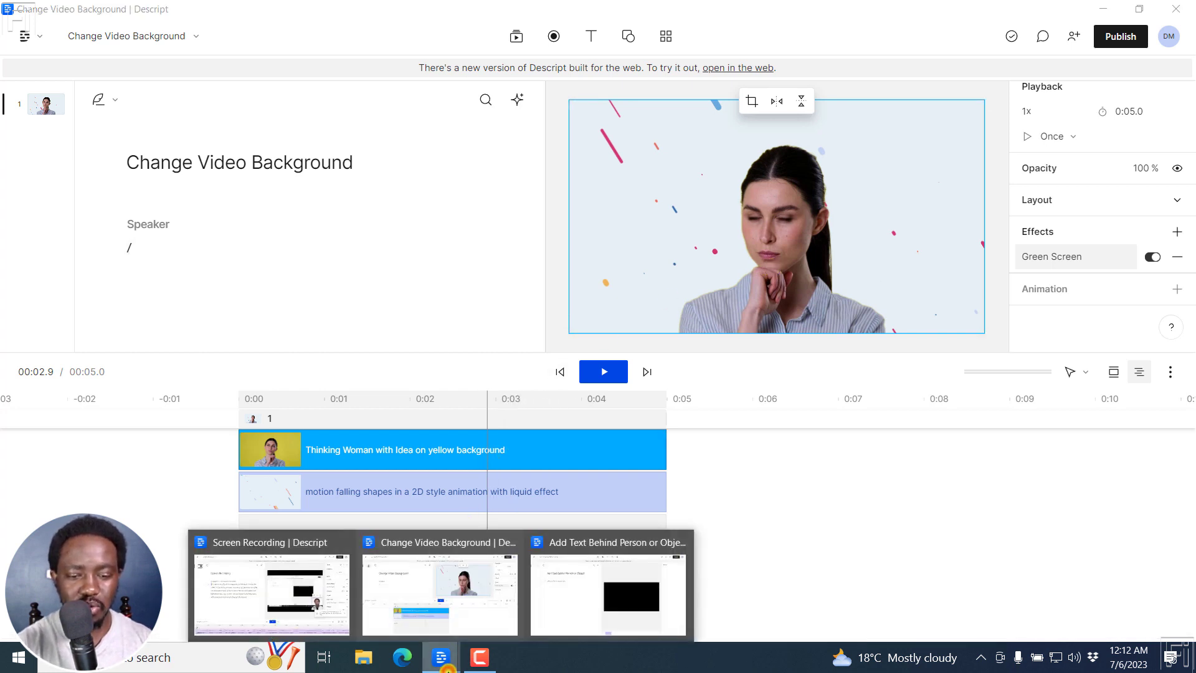
click(566, 603)
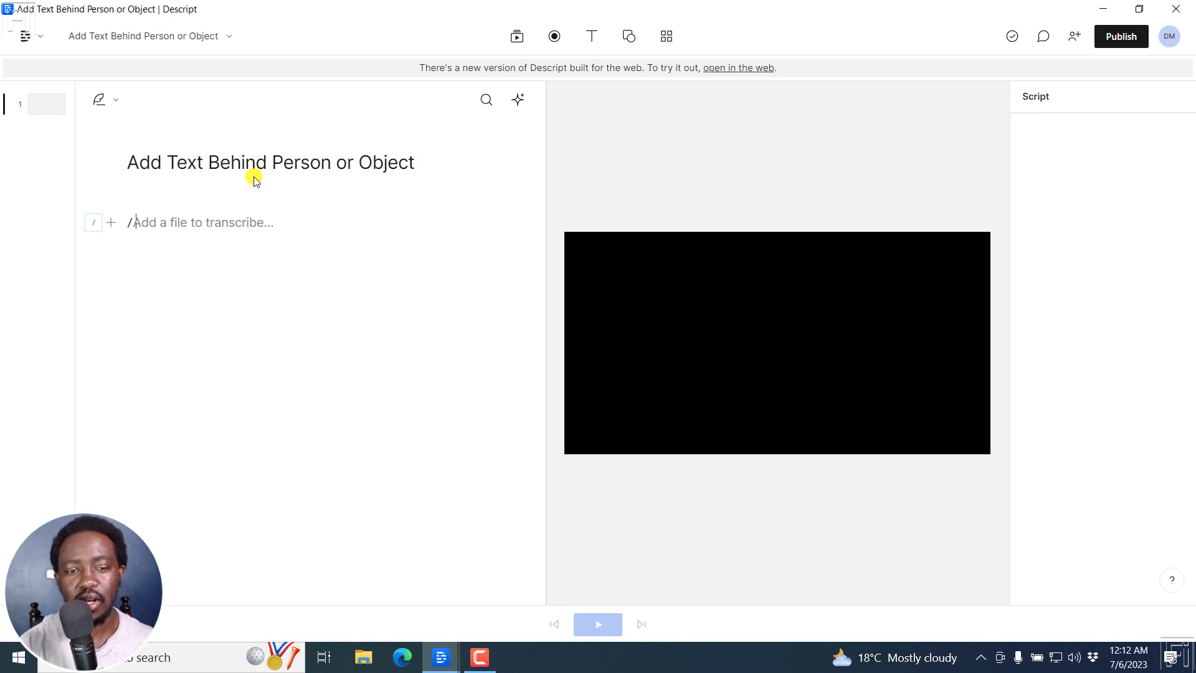
click(516, 36)
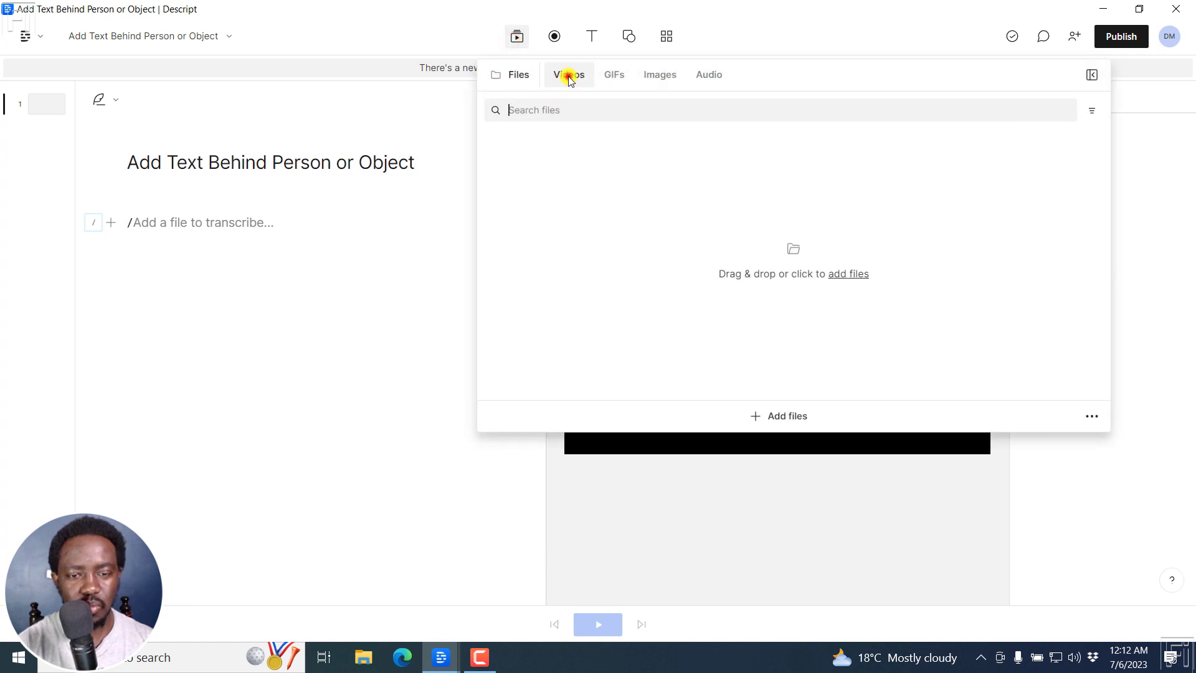
click(569, 75)
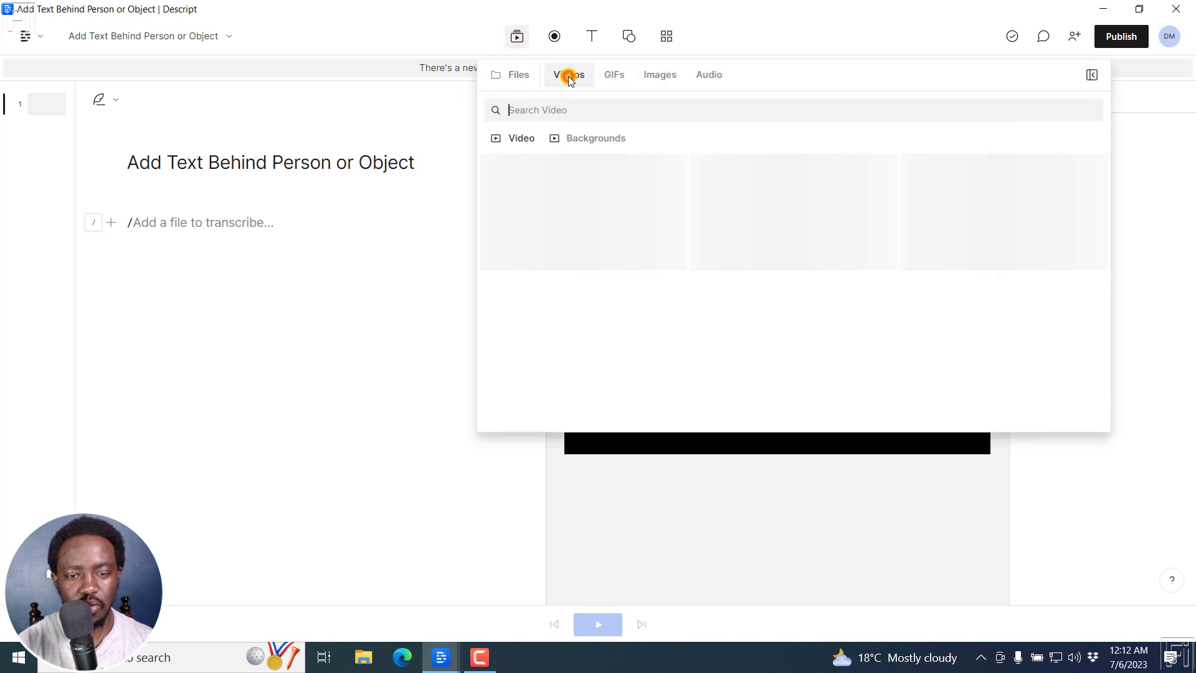
click(528, 110)
text(person)
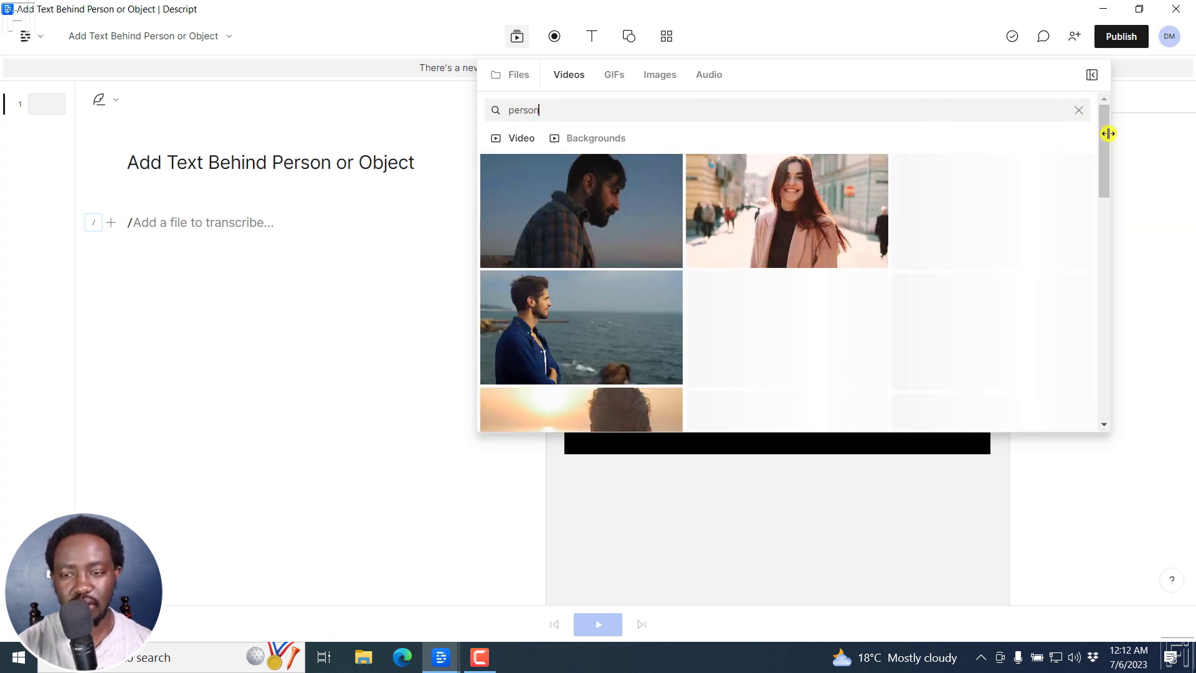
Step: Add the blue-dress beach dancing clip and enlarge the timeline to show its track
drag(1104, 131, 1089, 318)
scroll(1089, 319, down, 5)
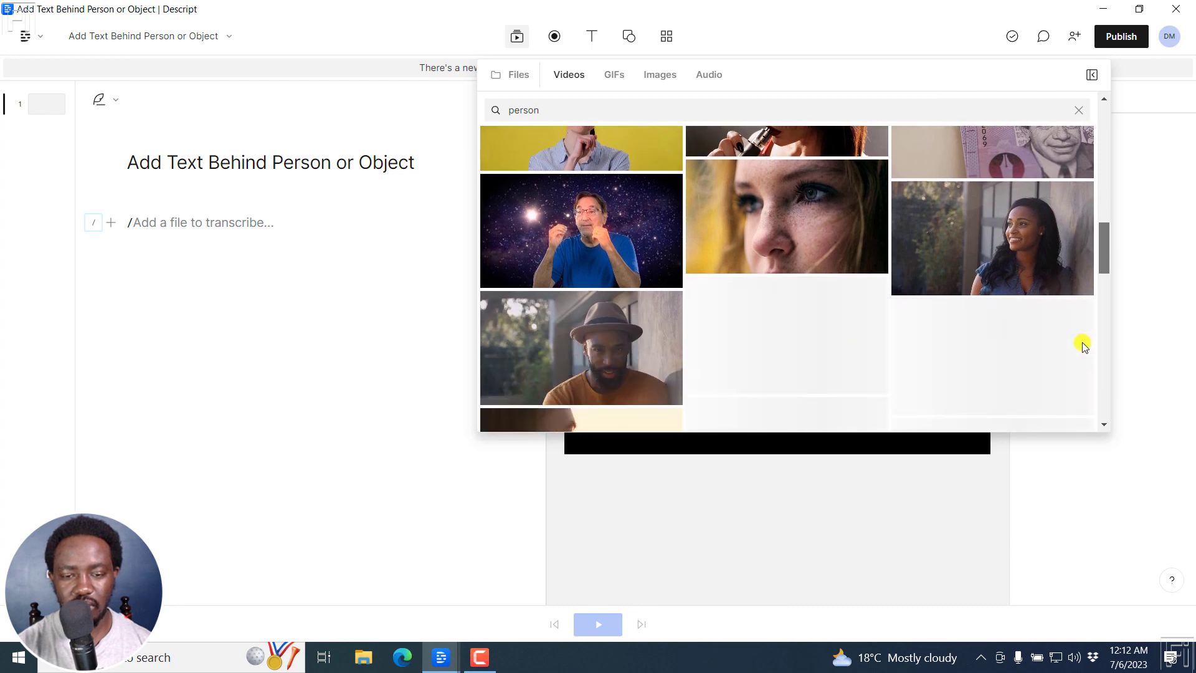
scroll(1078, 373, down, 3)
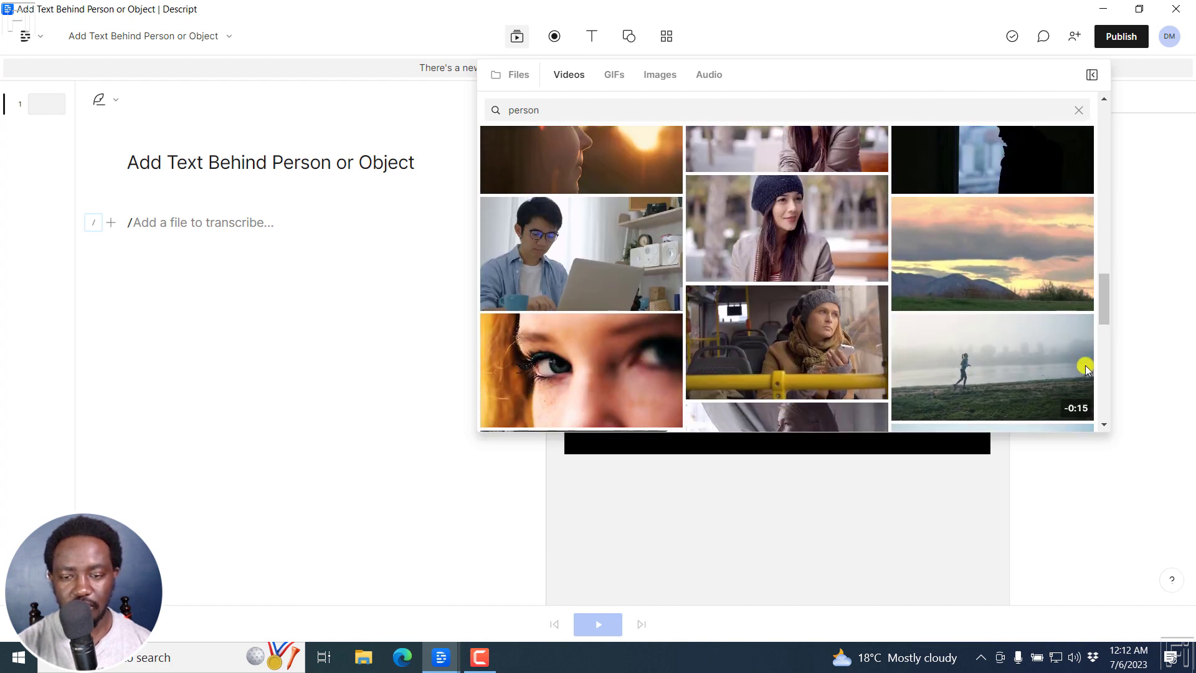
drag(1105, 298, 1105, 319)
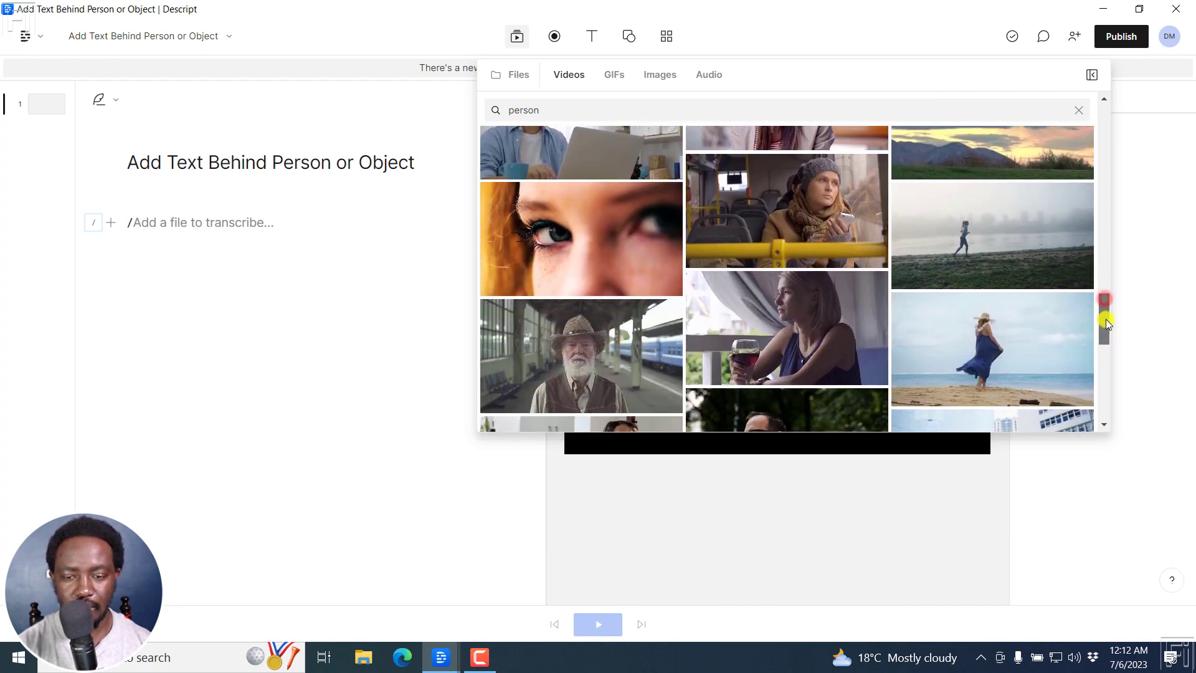
mouse_move(994, 334)
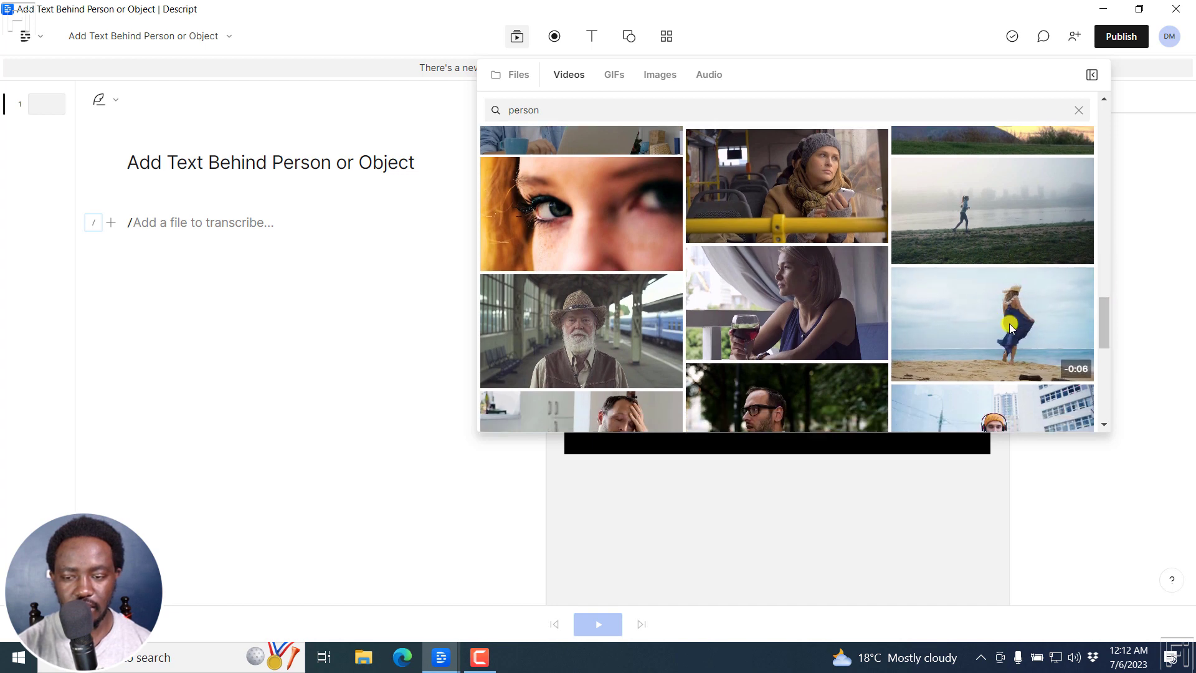
click(994, 321)
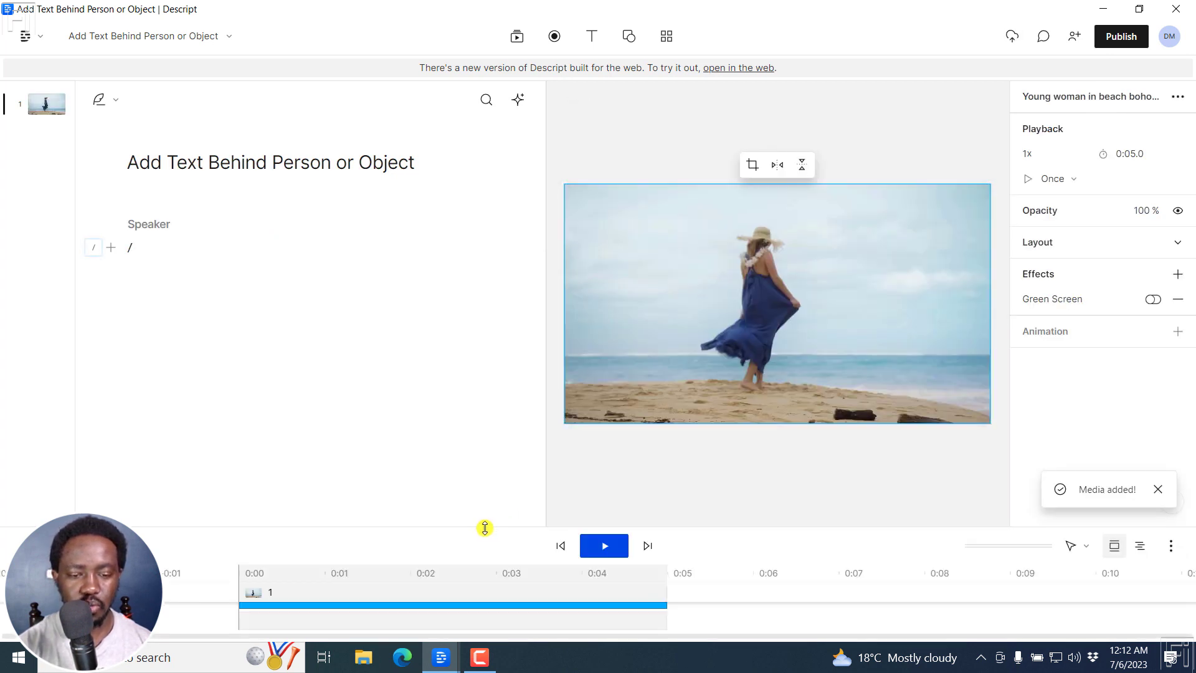
drag(484, 528, 479, 394)
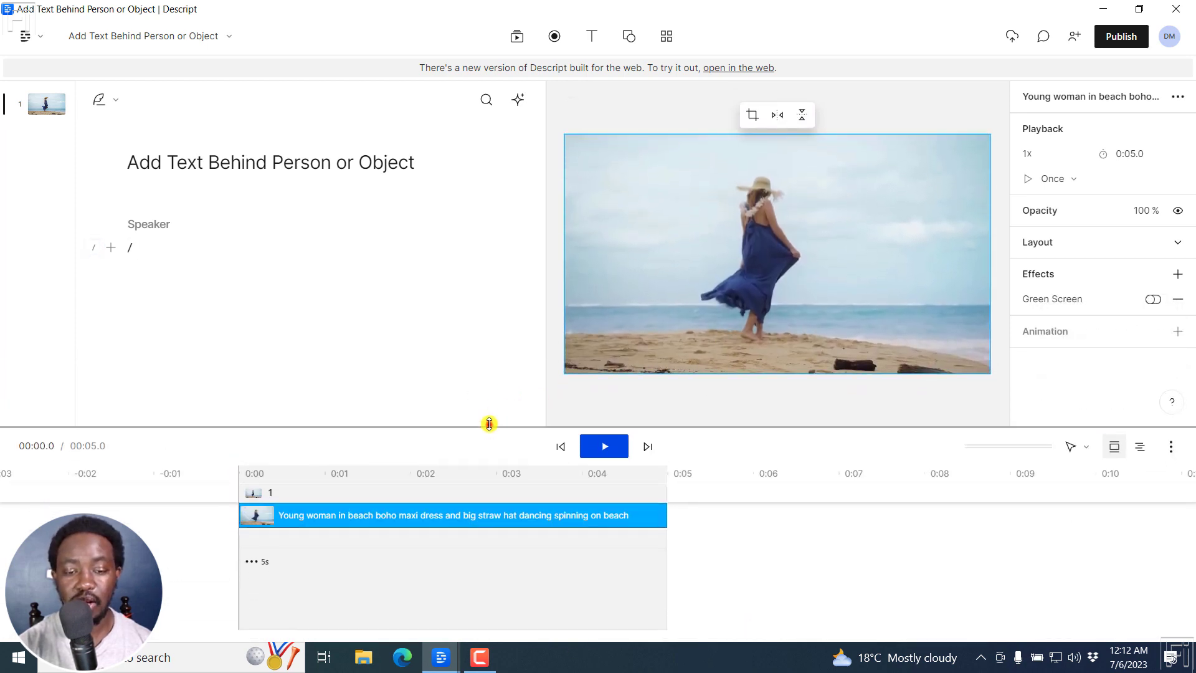
drag(488, 423, 492, 365)
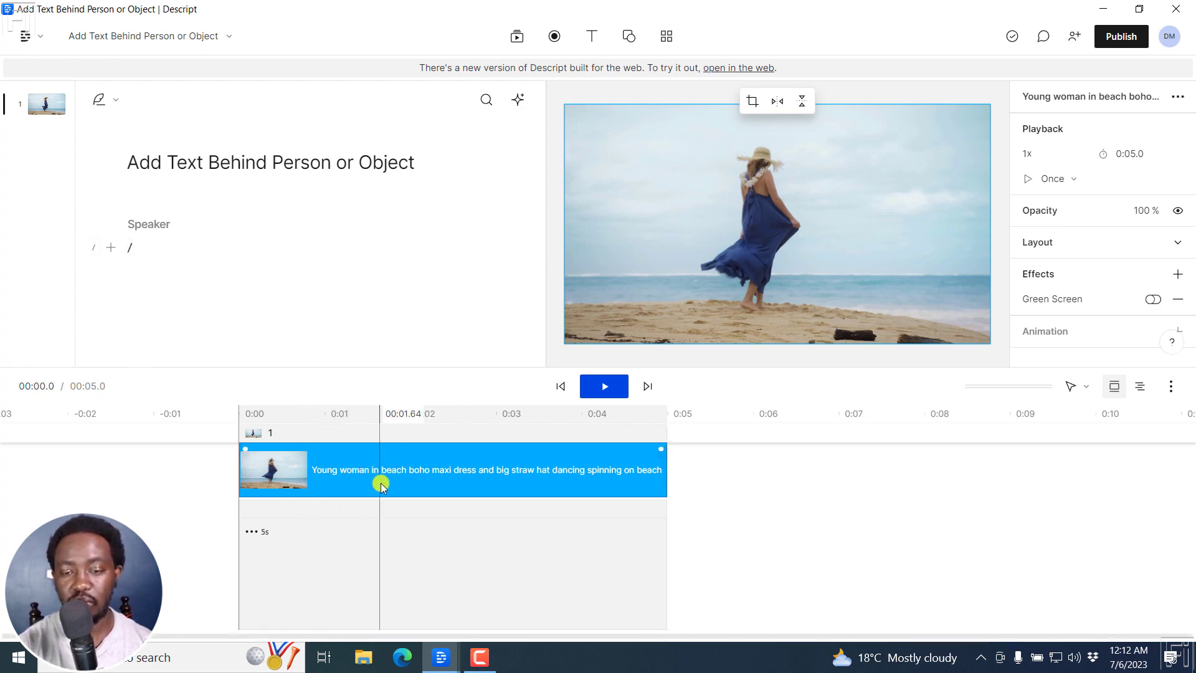
Step: Add a title text layer reading 'BEACH' and set it to all capitals
click(586, 37)
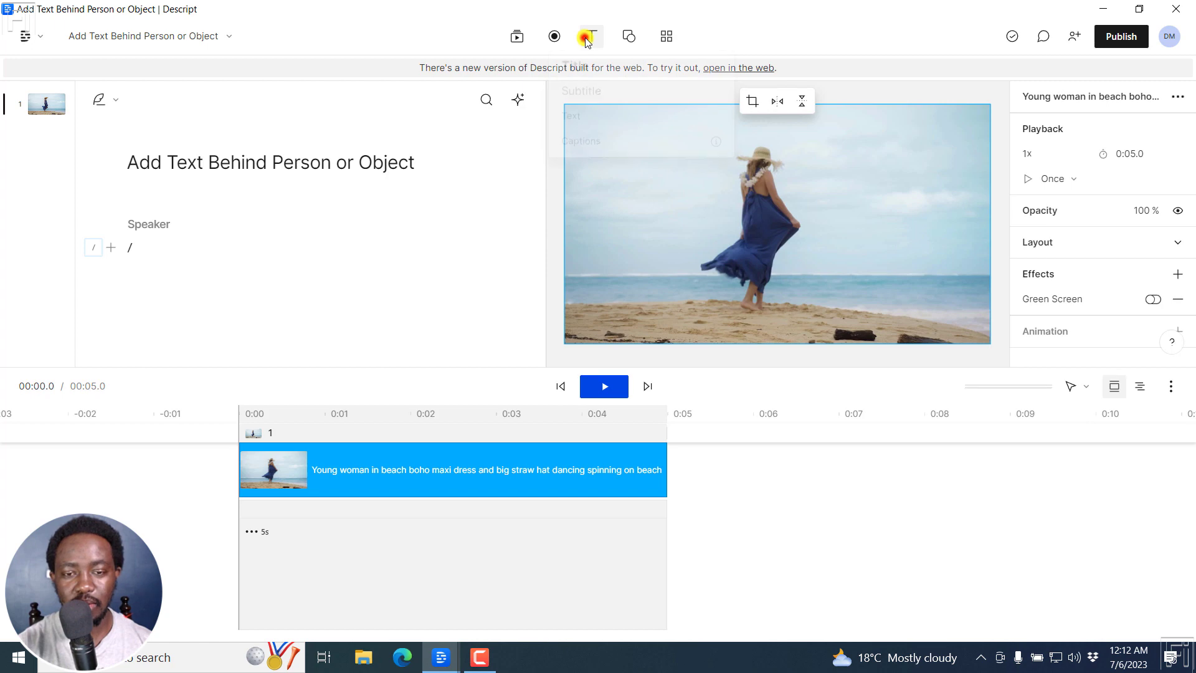
click(591, 68)
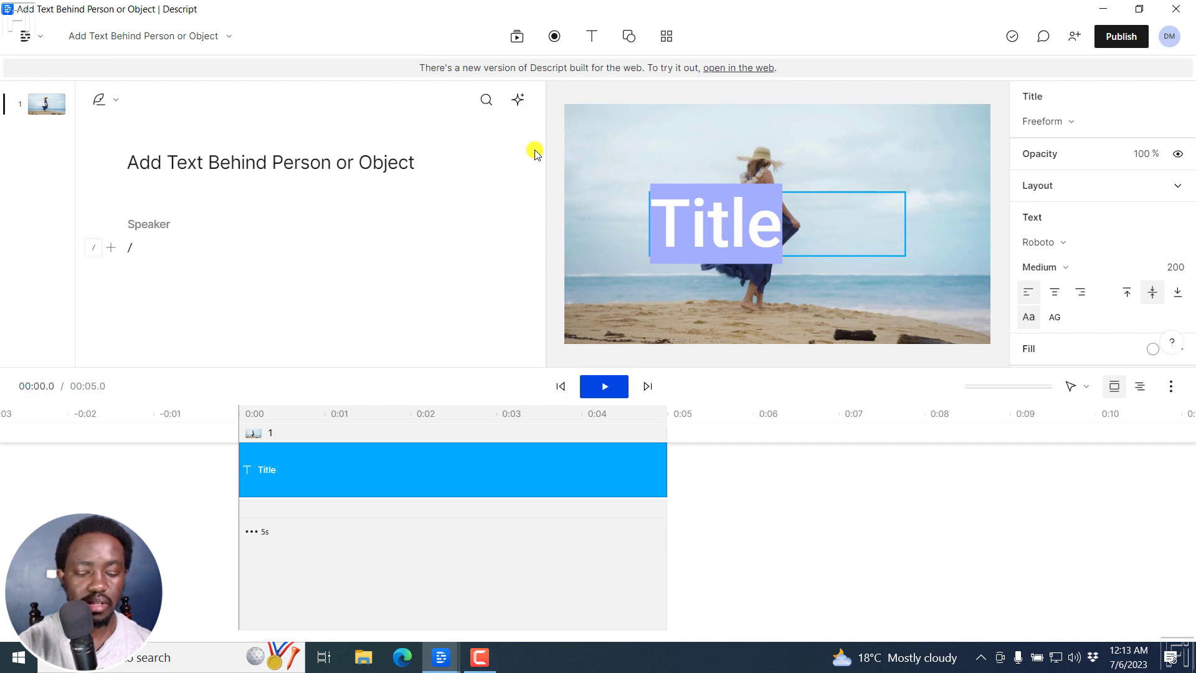
text(BEAT)
key(BackSpace)
text(CH)
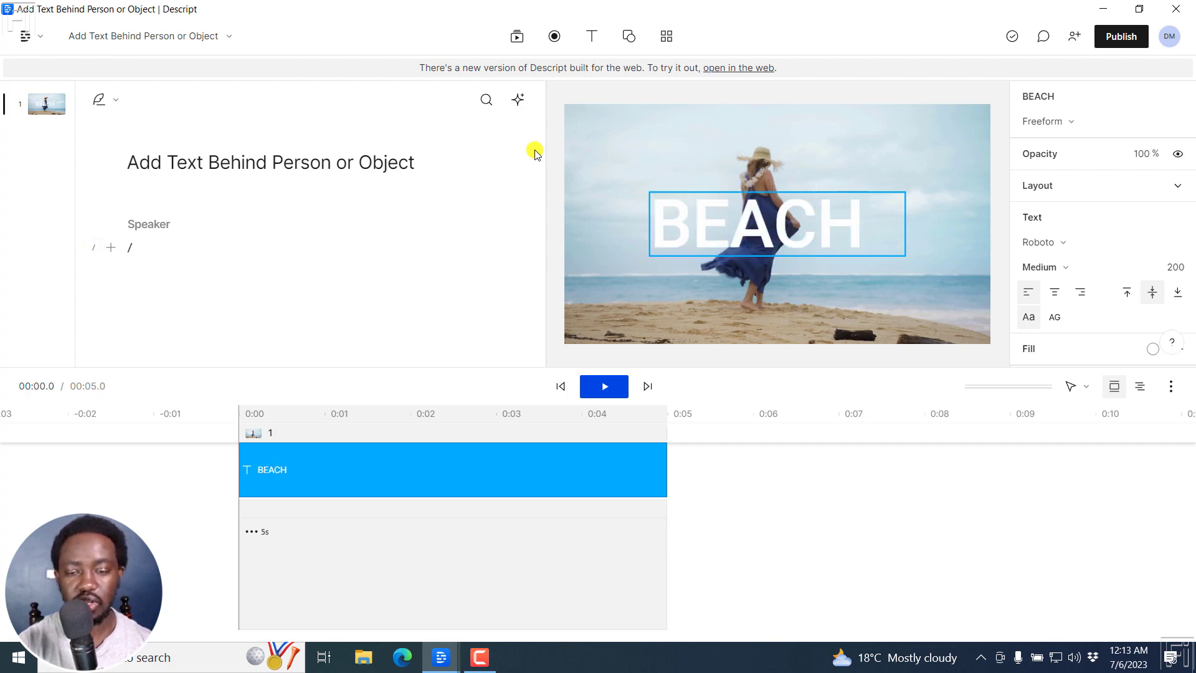
key(ctrl+a)
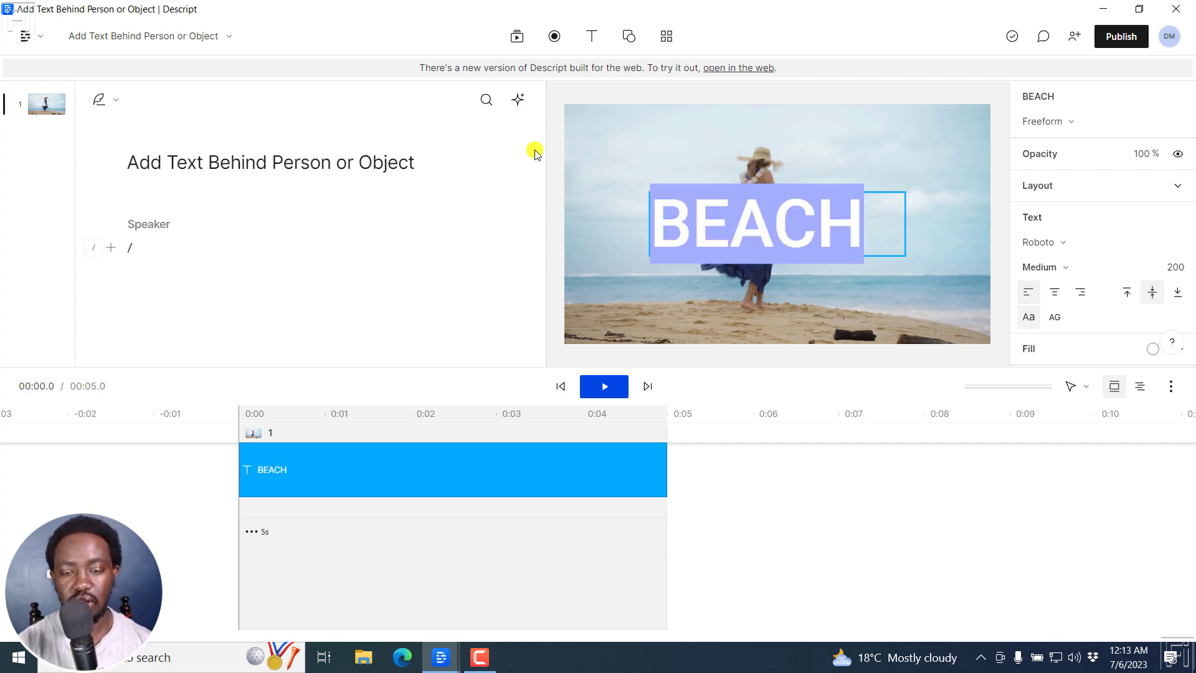
click(1055, 319)
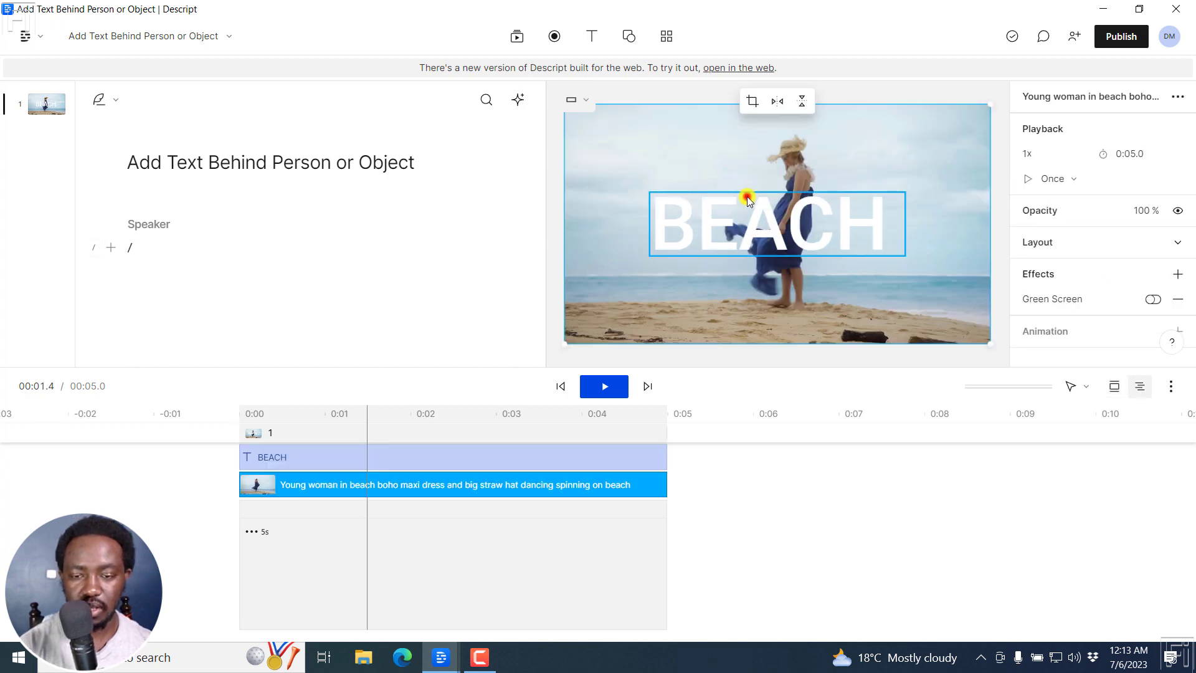
Step: Widen the BEACH text box across the video and make it Bold at size 359
click(746, 196)
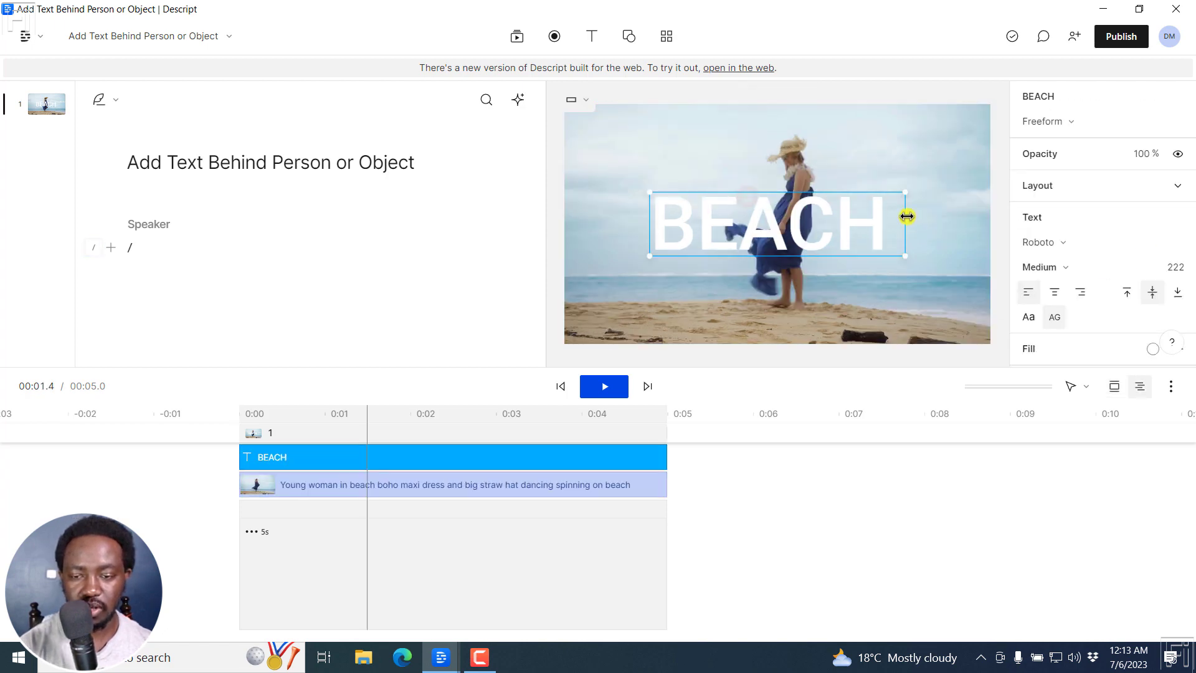
drag(923, 213, 991, 216)
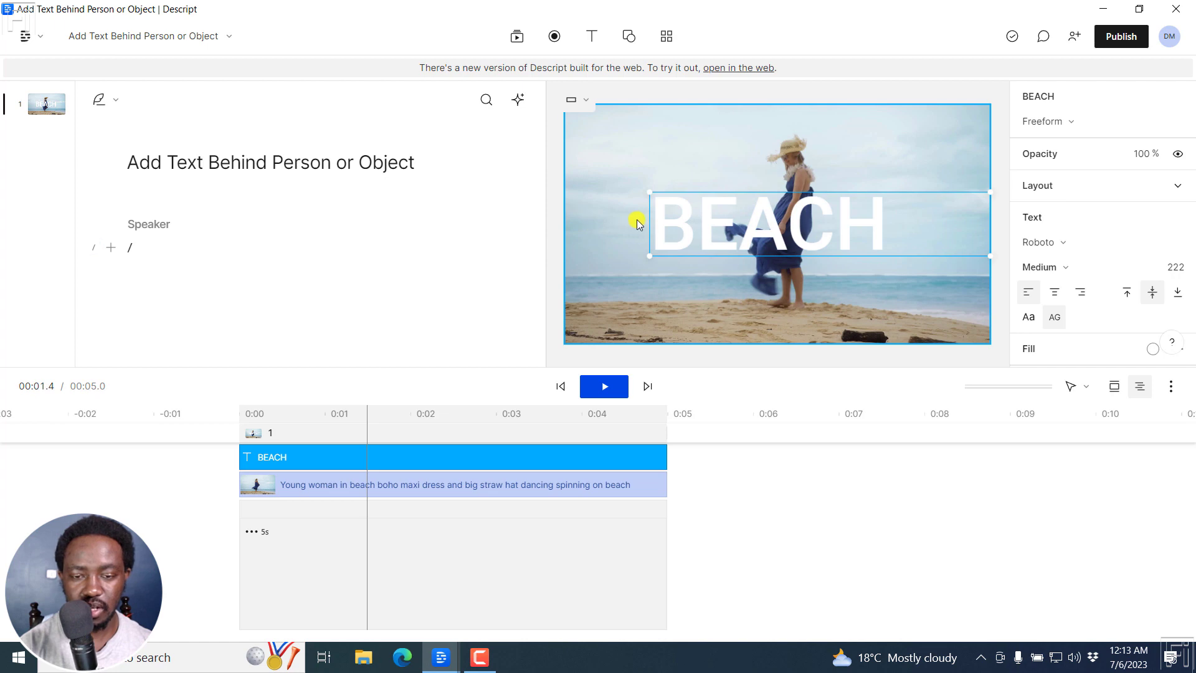
drag(648, 219, 589, 222)
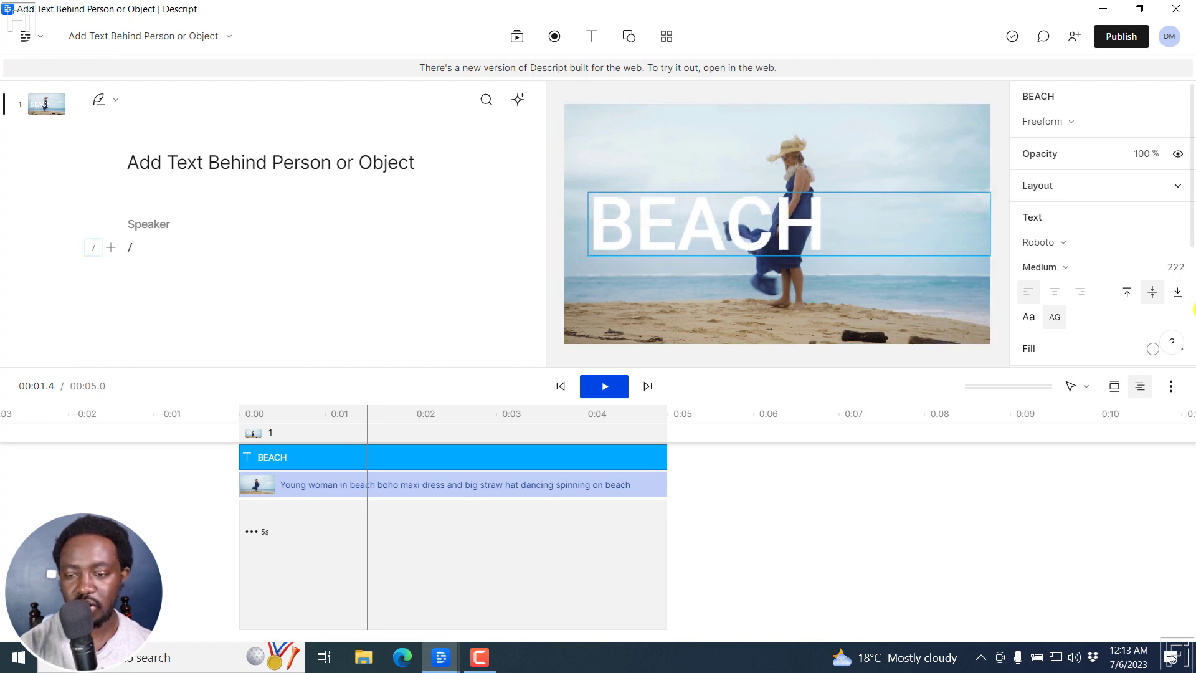
drag(1174, 266, 716, 311)
click(1067, 272)
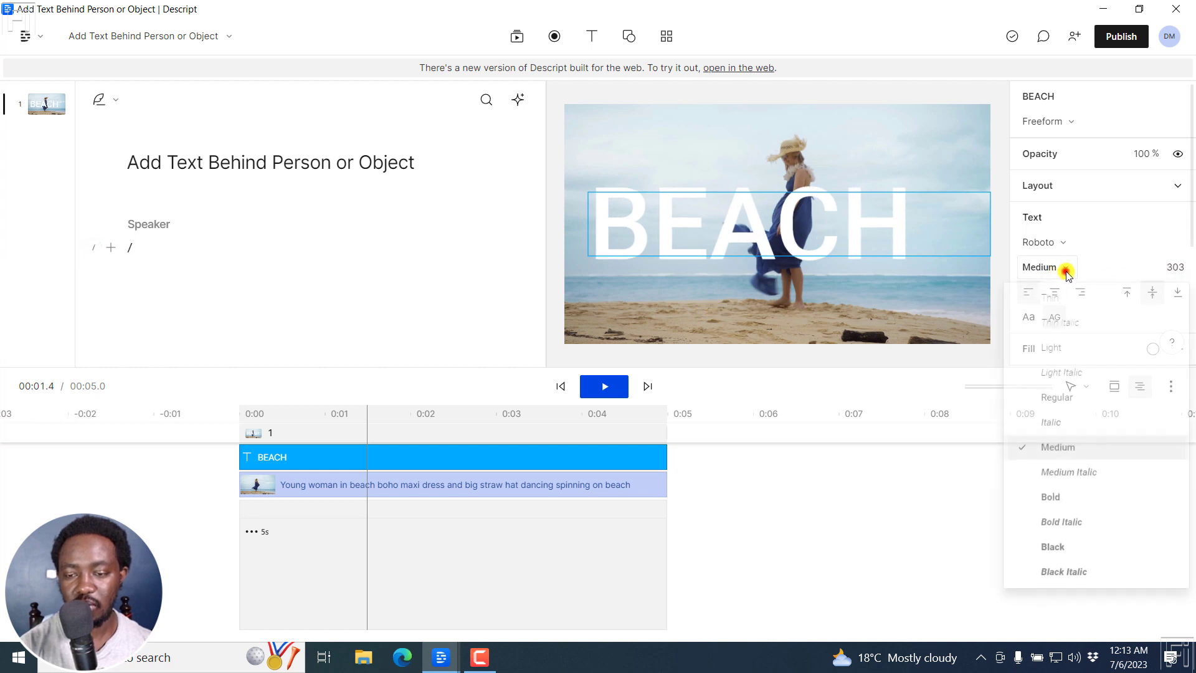
click(1063, 498)
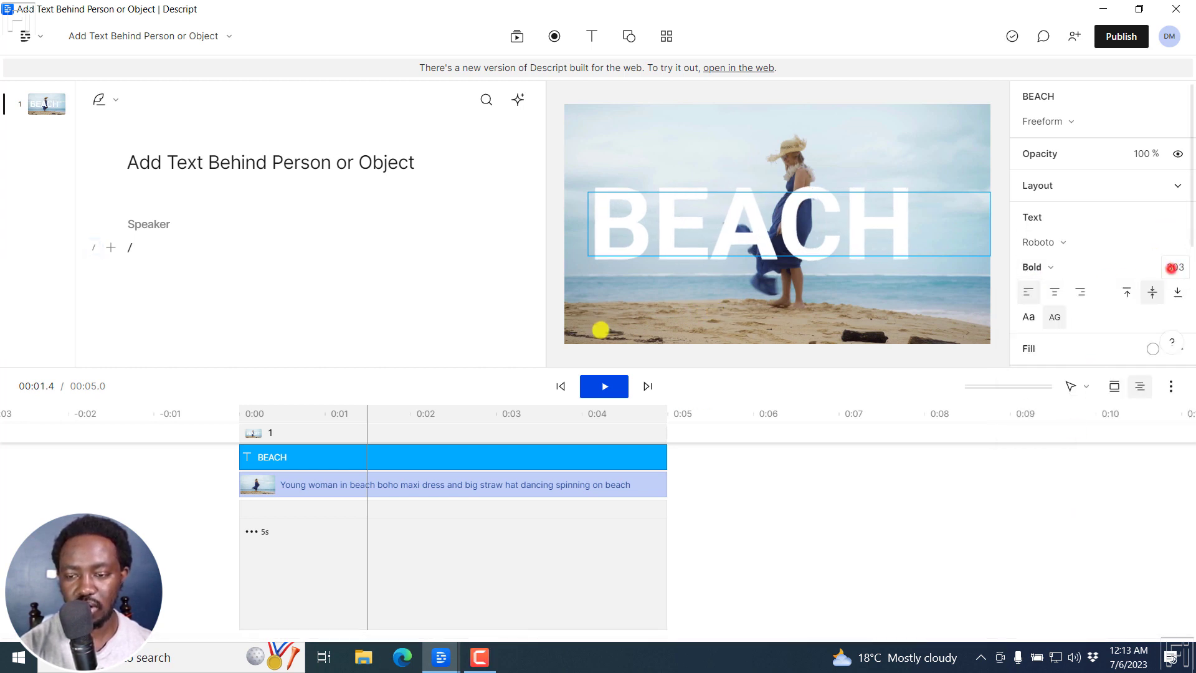
drag(601, 331, 680, 320)
drag(523, 366, 515, 301)
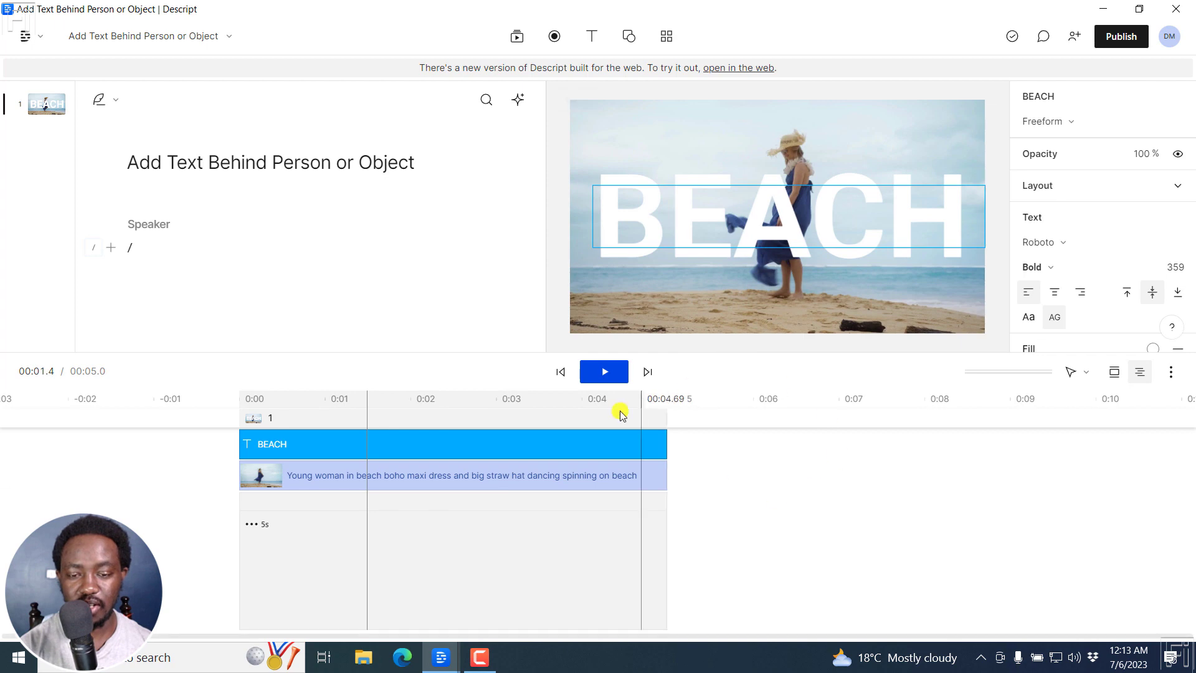
click(607, 483)
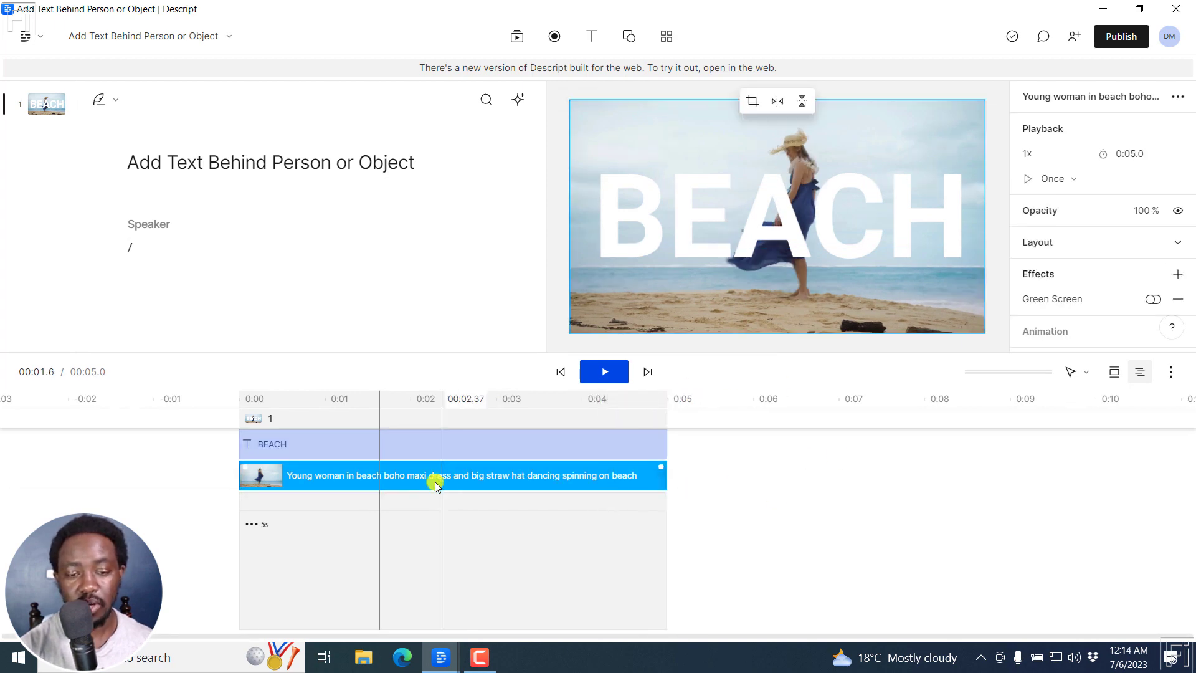
click(387, 477)
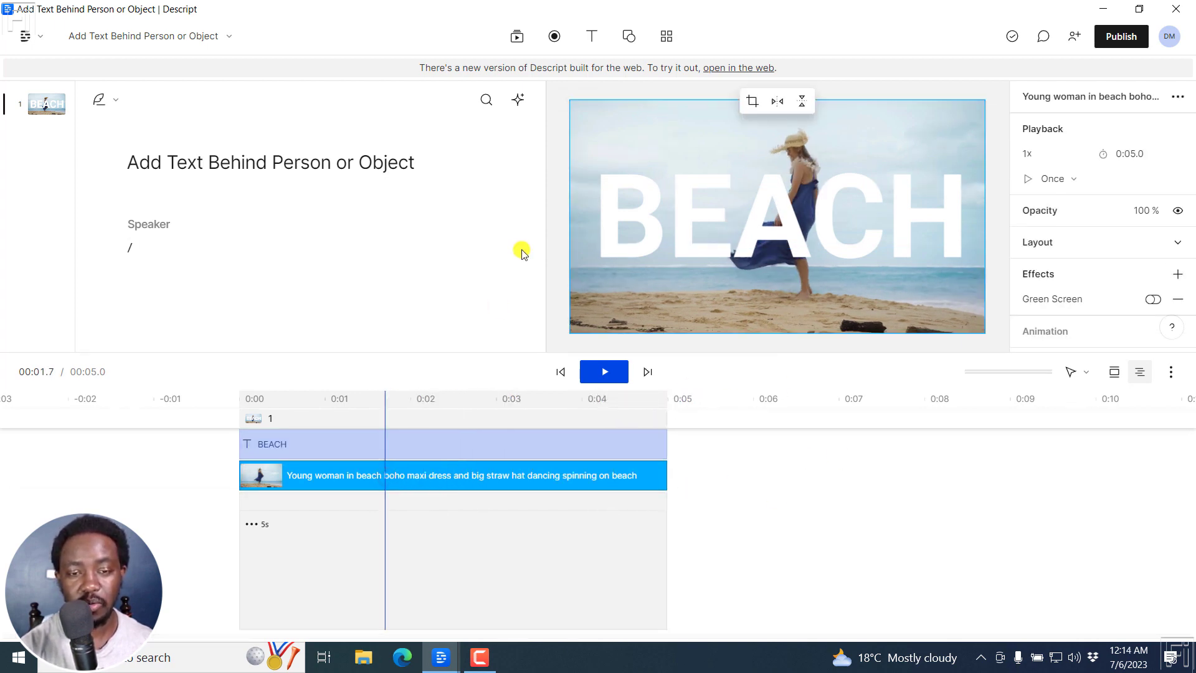
Step: Place a second beach video copy from Stock Media on the top track, extended to 0:05
click(517, 35)
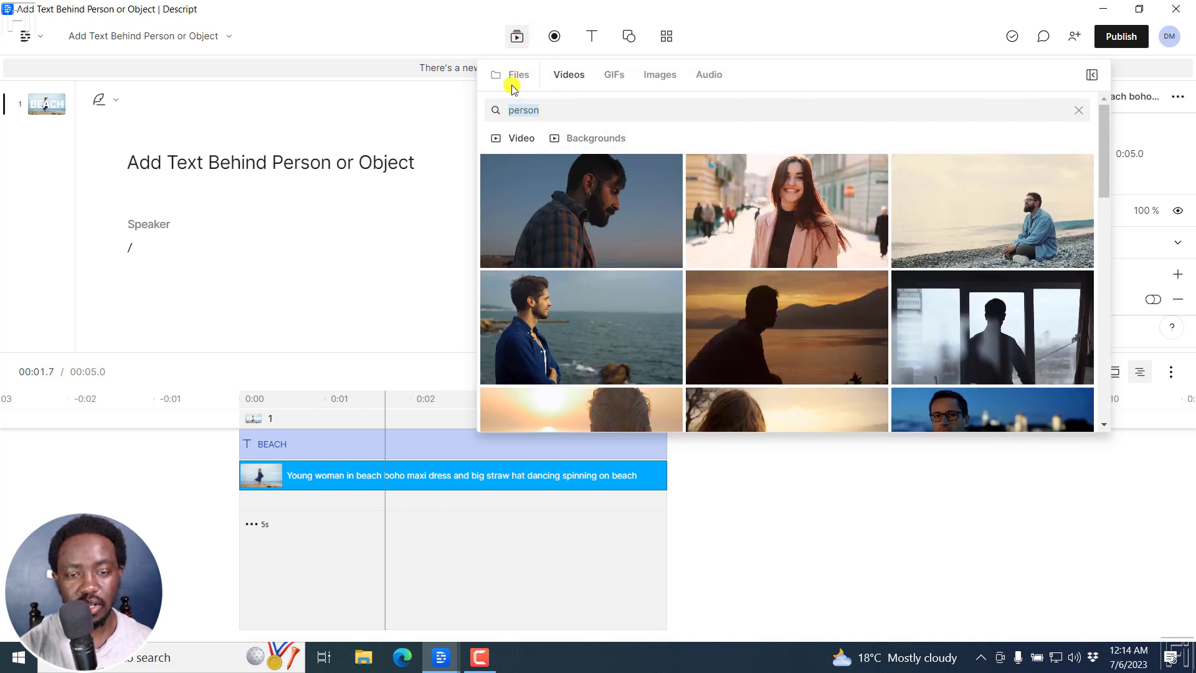
click(515, 82)
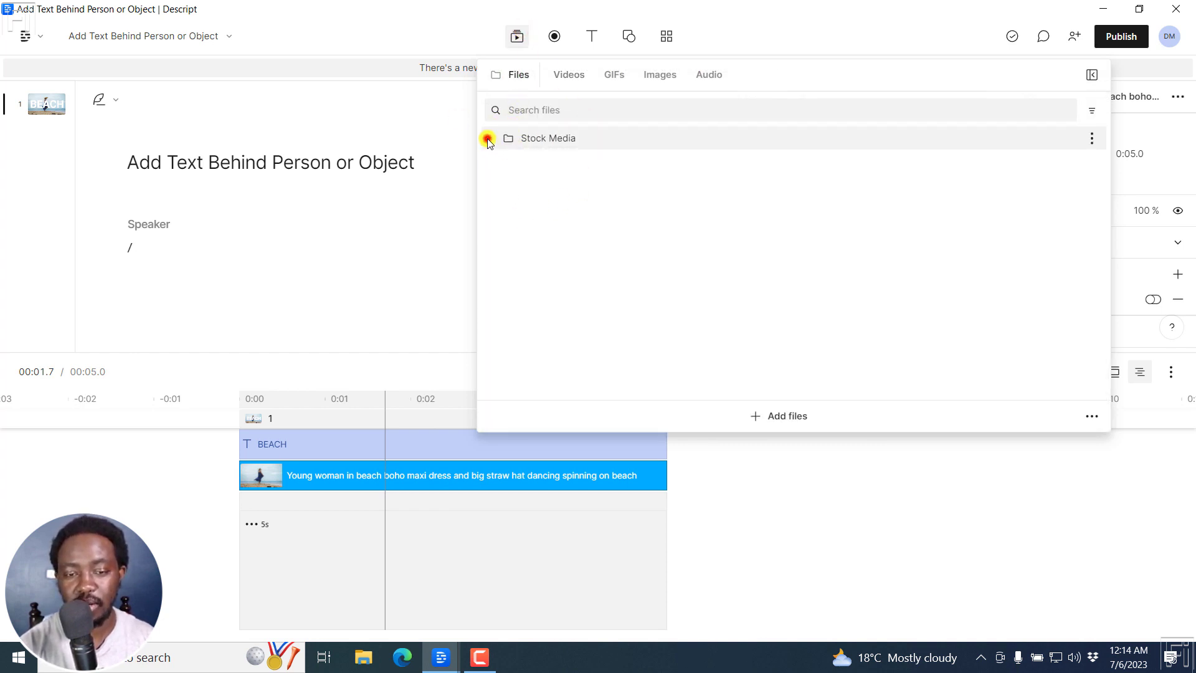
click(488, 138)
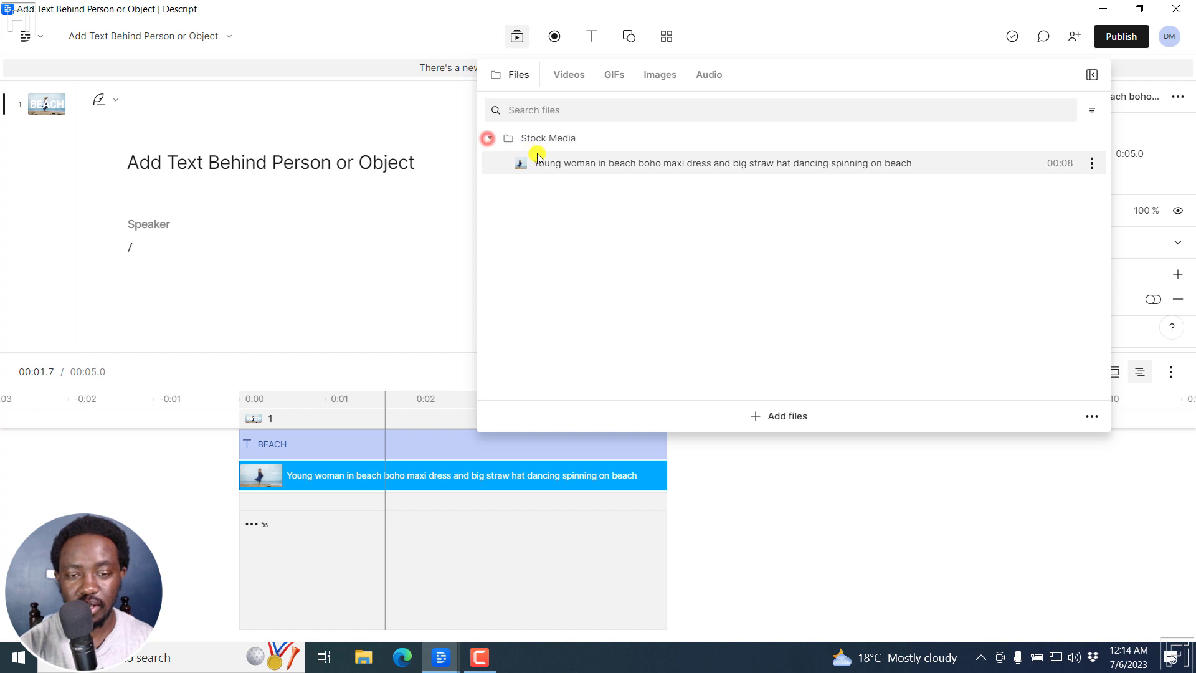
click(1093, 164)
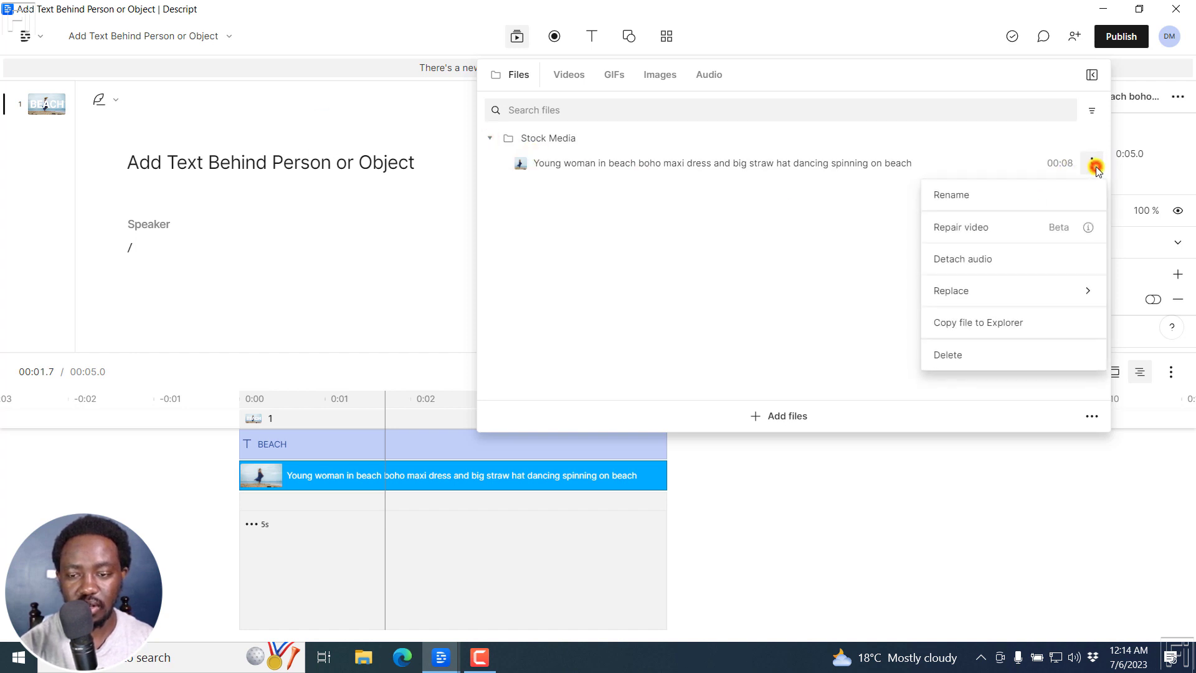
click(722, 167)
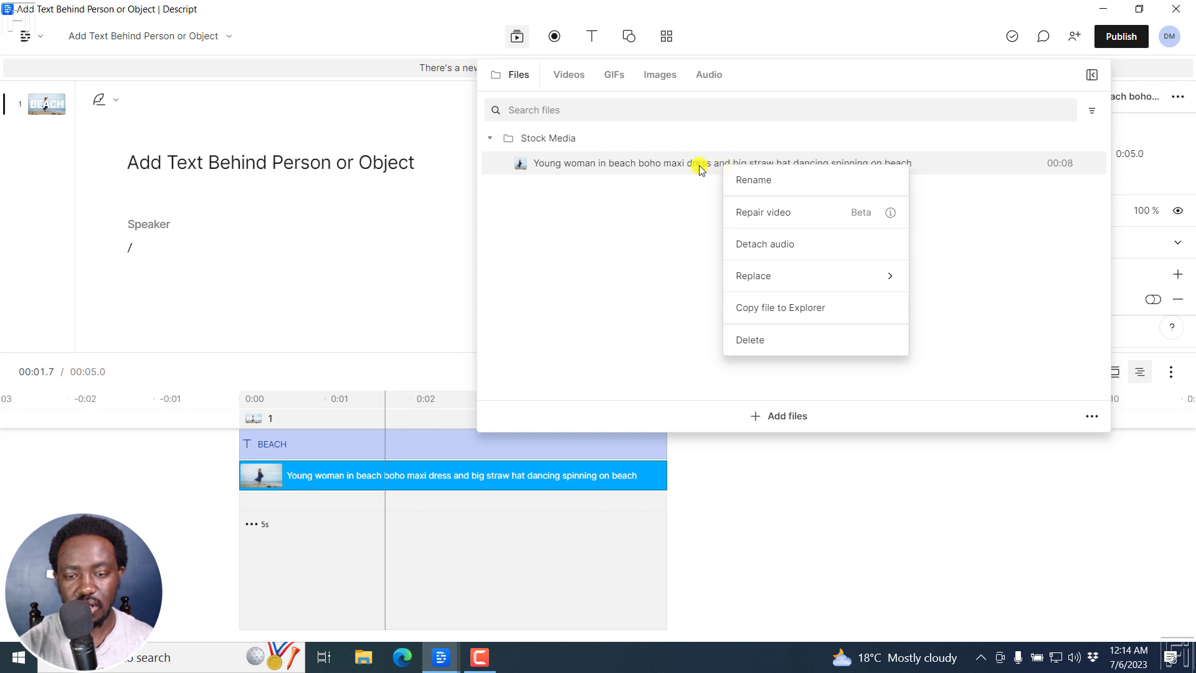
drag(685, 165, 272, 439)
click(305, 439)
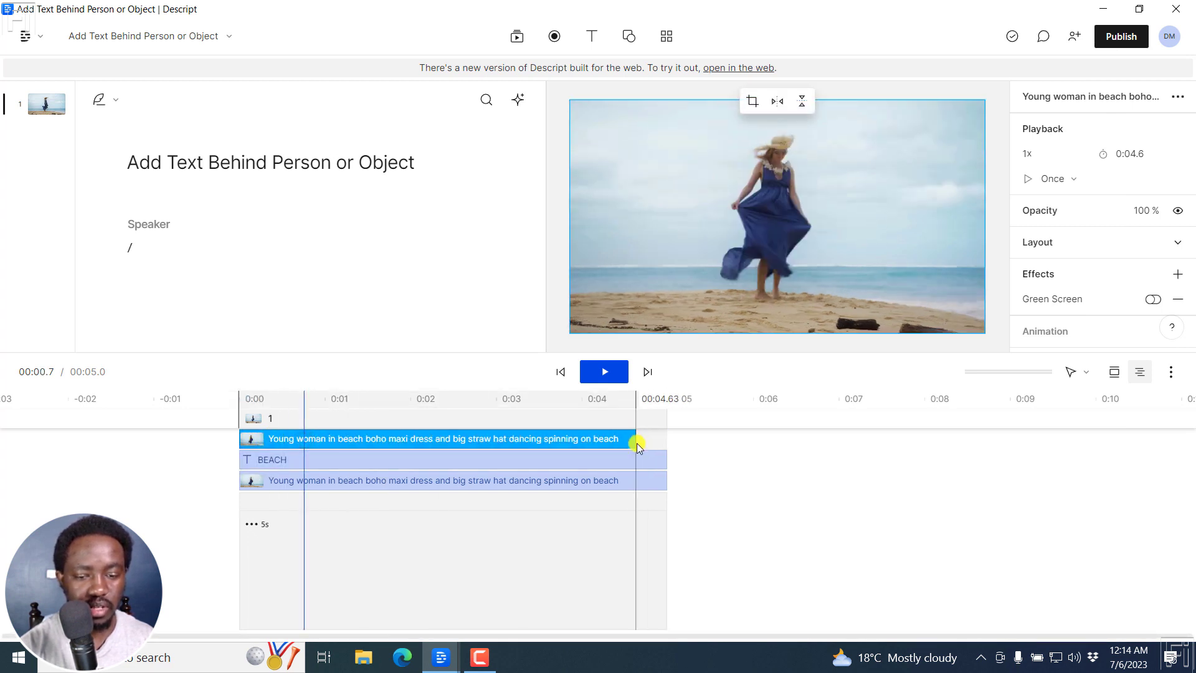
drag(634, 439, 667, 437)
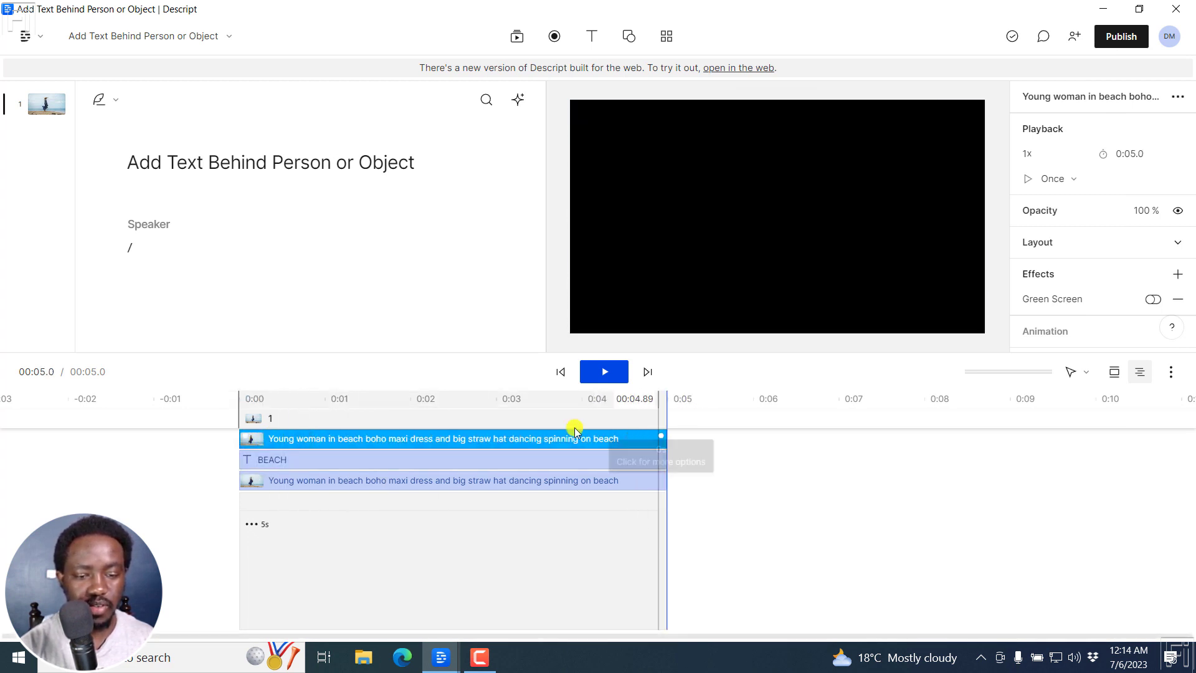
click(411, 394)
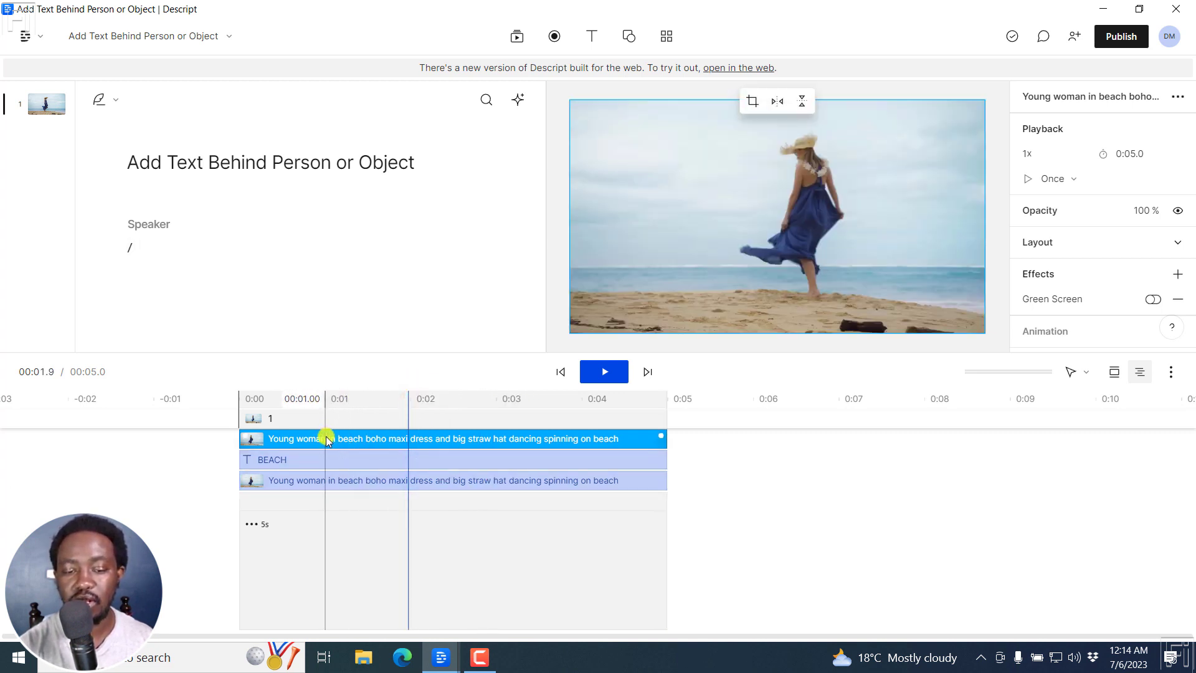
Step: Briefly hide the top video layer to check that BEACH sits underneath, then show it again
drag(1190, 208, 1188, 313)
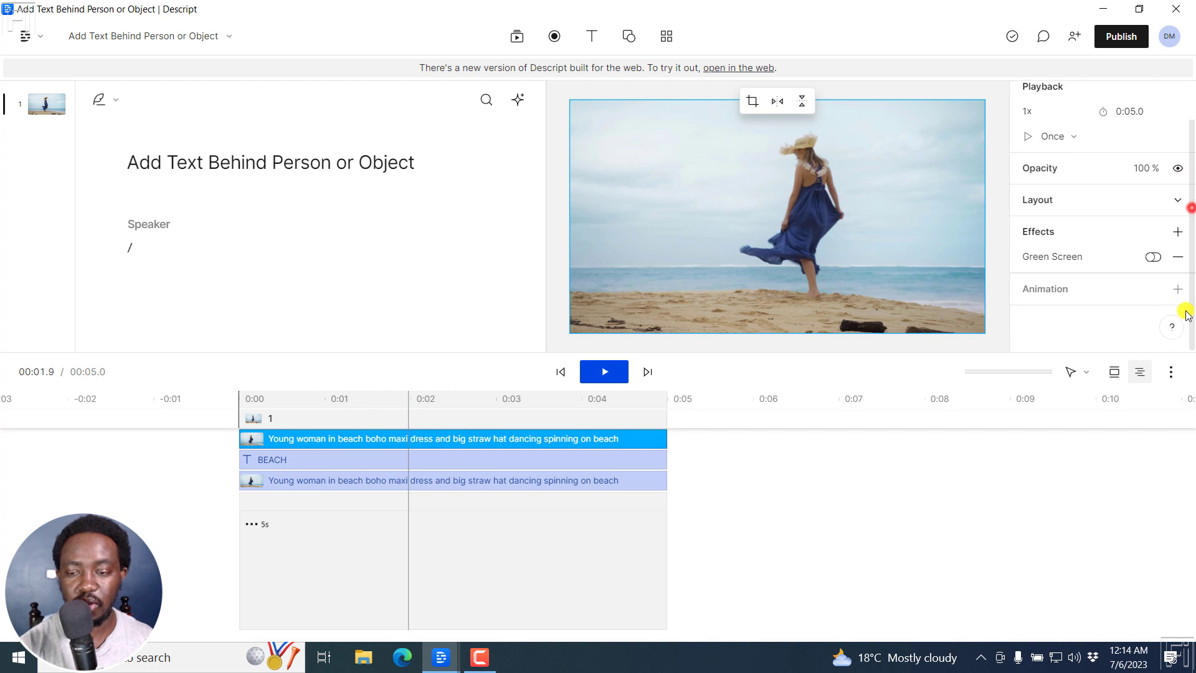
click(1178, 168)
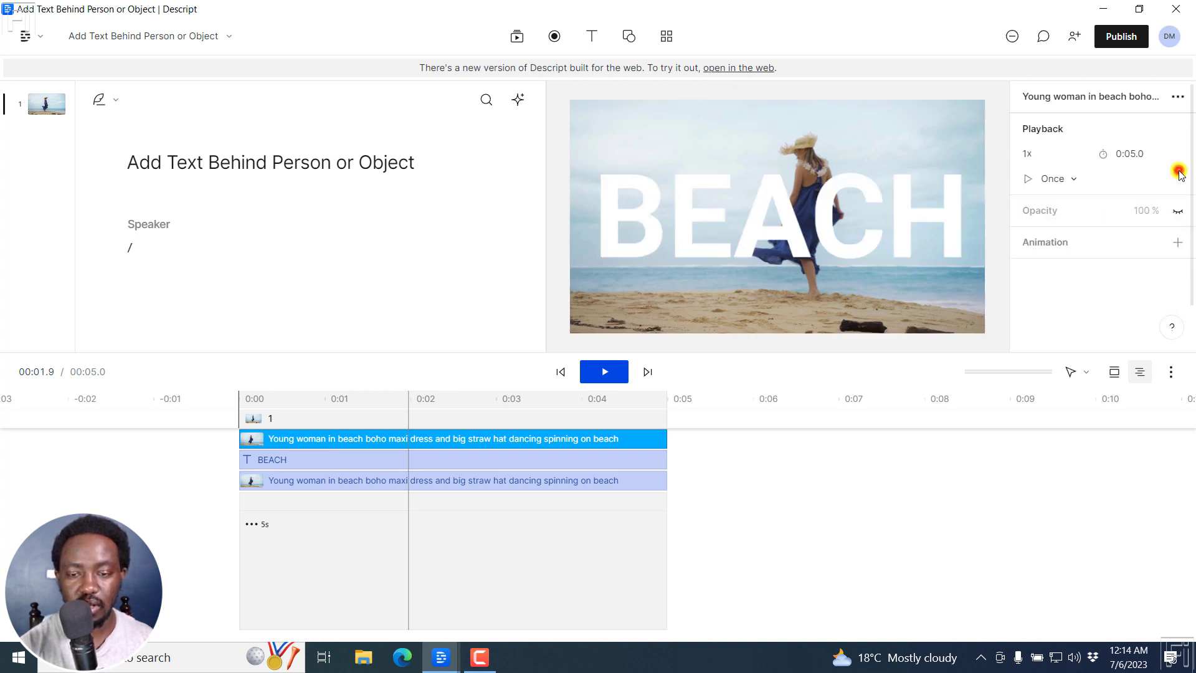
click(1181, 173)
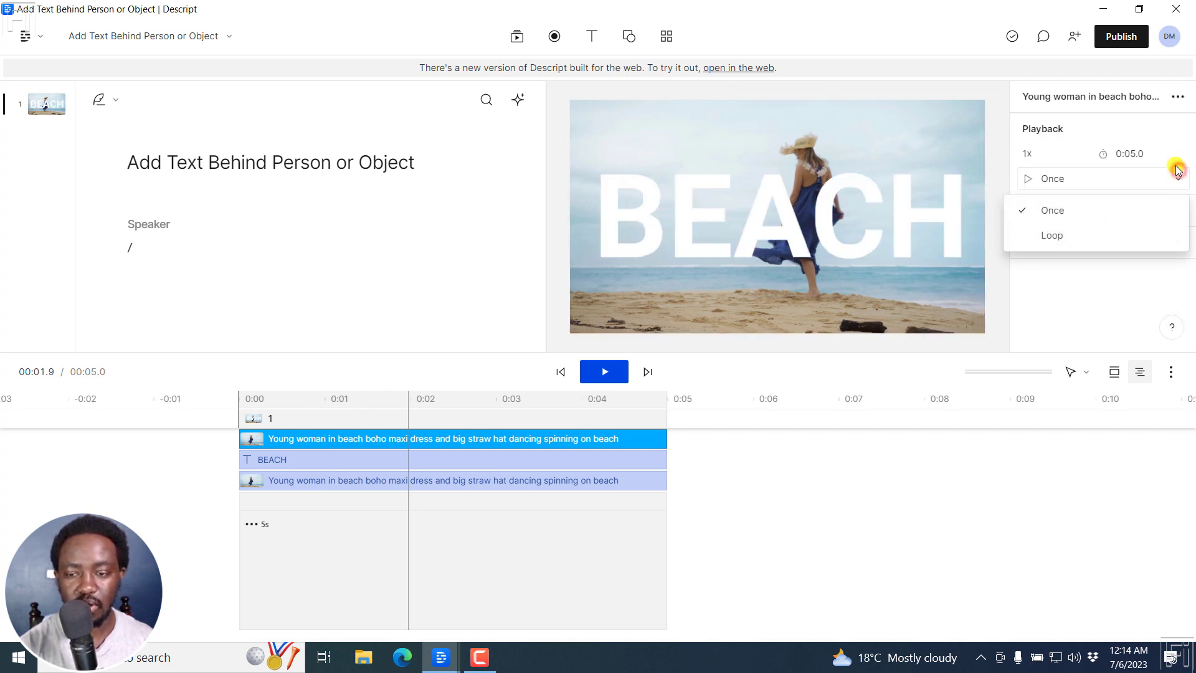
click(1178, 211)
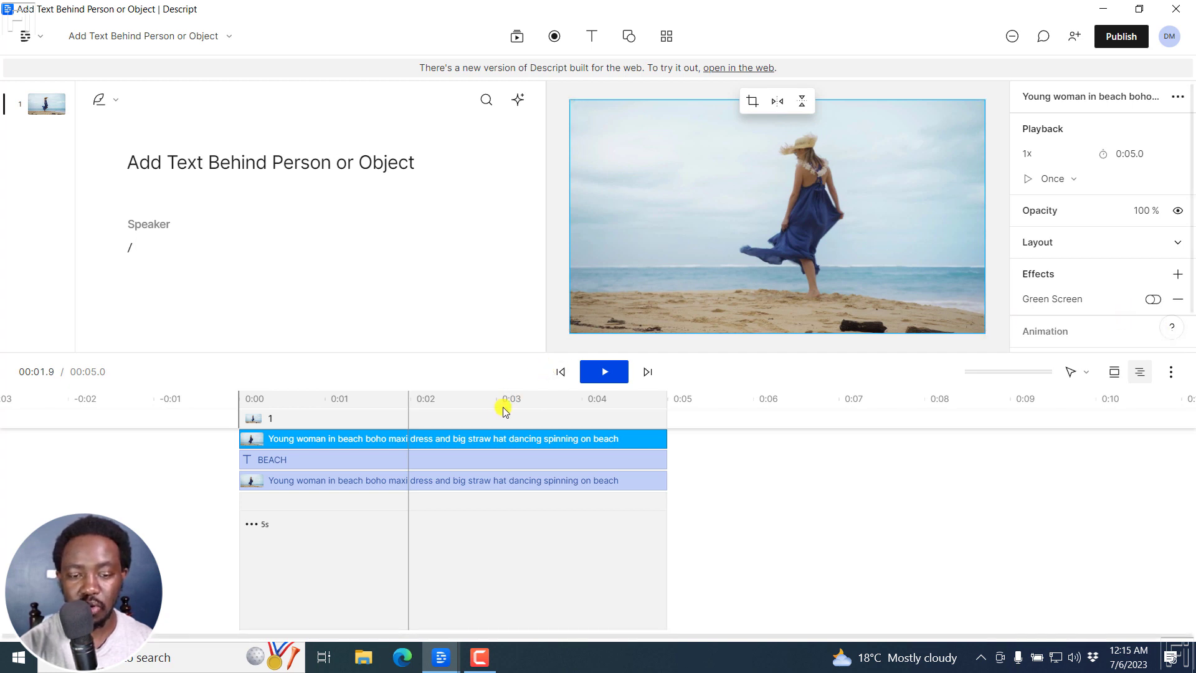
Step: Select the top beach clip at about 1.7 s and turn on its Green Screen effect
click(489, 439)
click(393, 434)
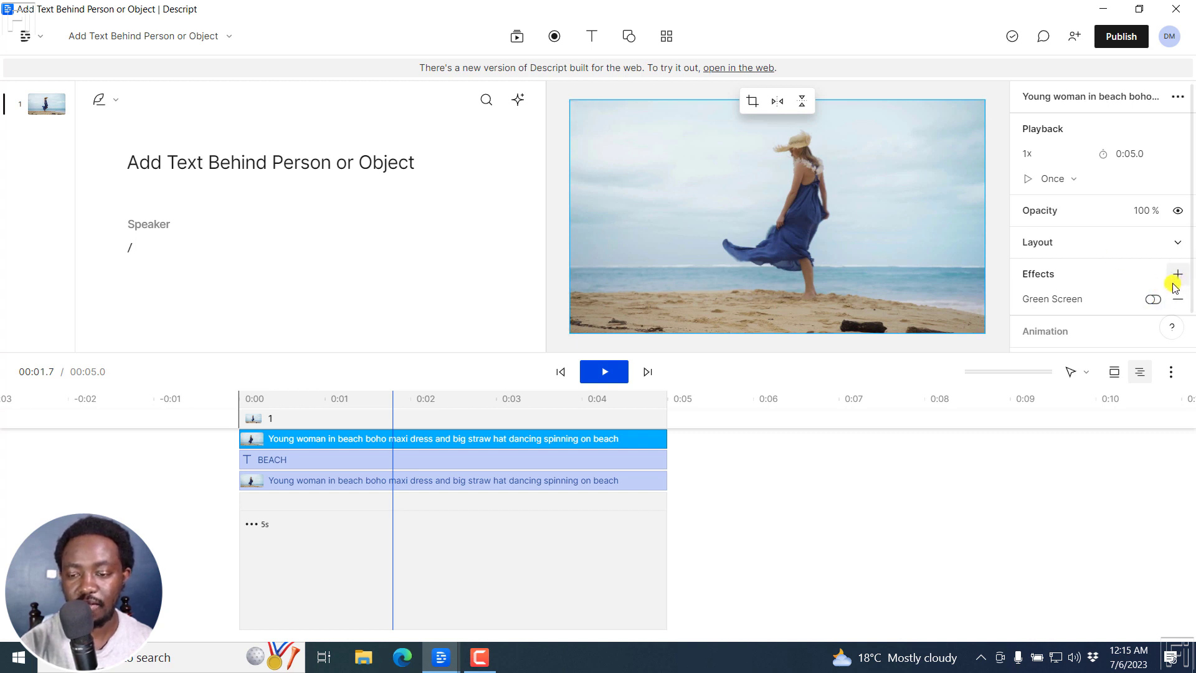
click(1153, 299)
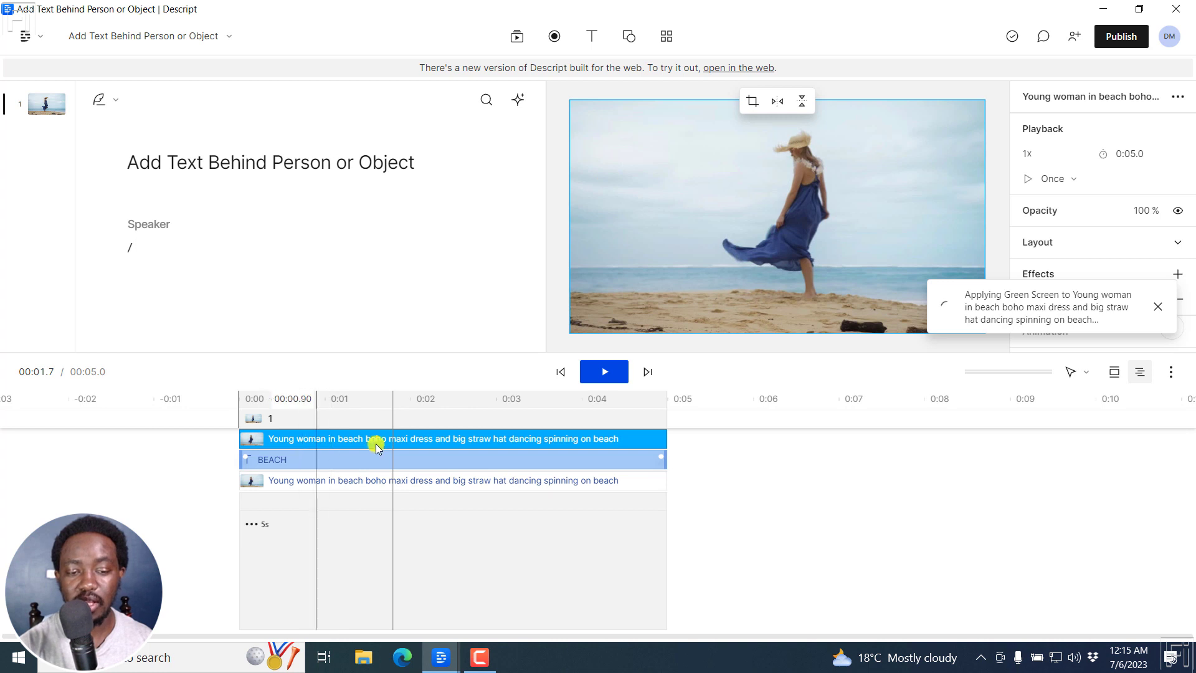
click(348, 480)
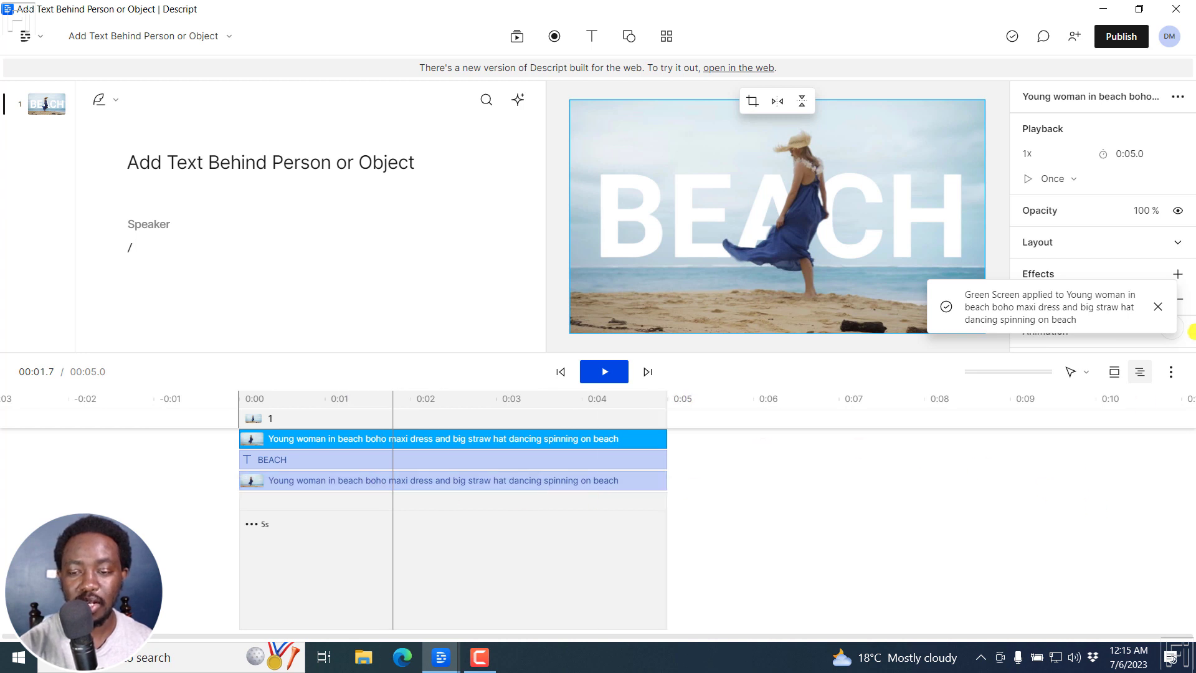
click(1158, 308)
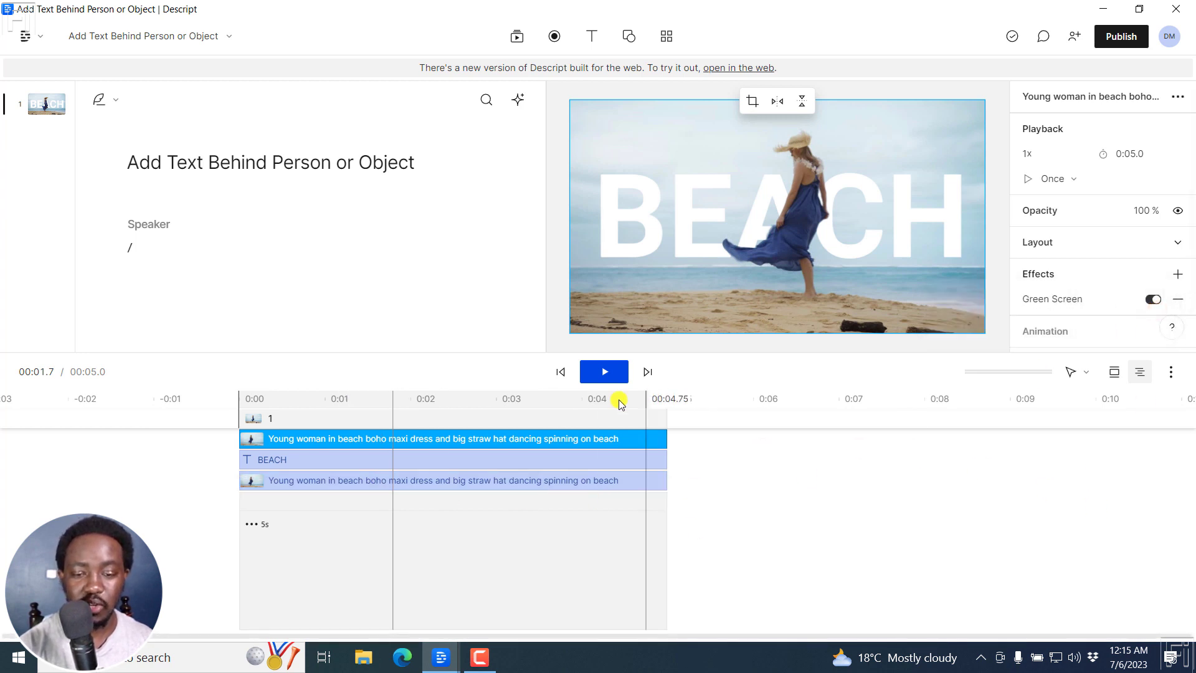
Step: Play the clip from the start to preview the keyed dancer over BEACH
click(561, 371)
key(space)
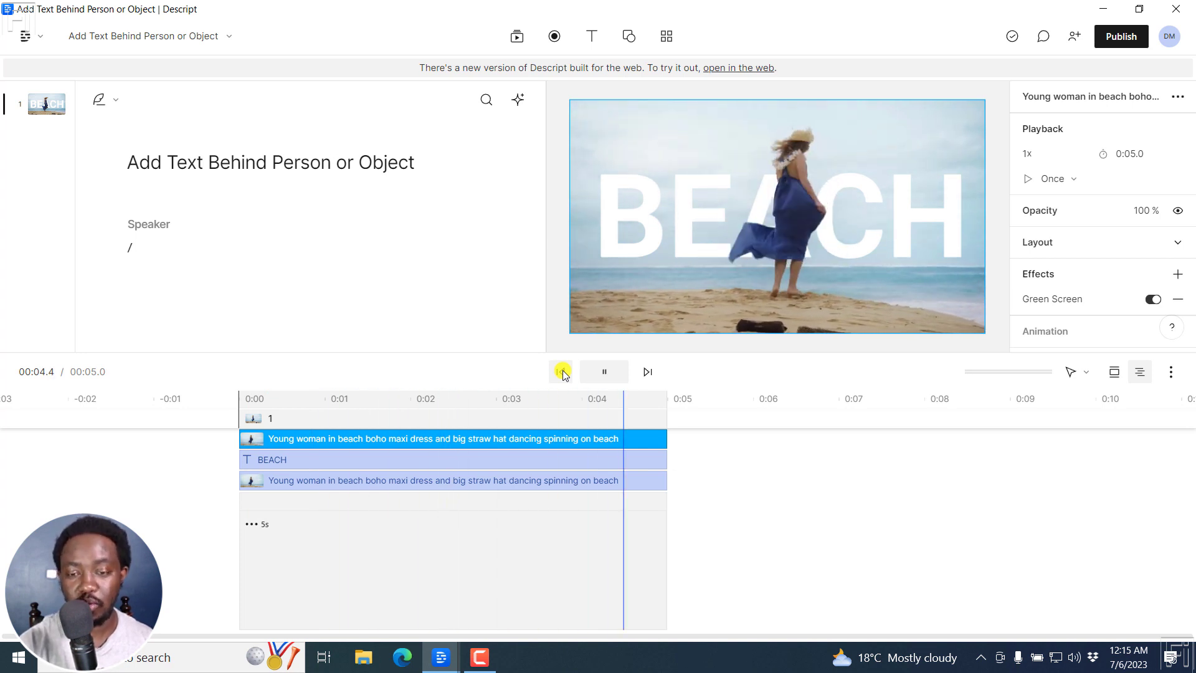
key(space)
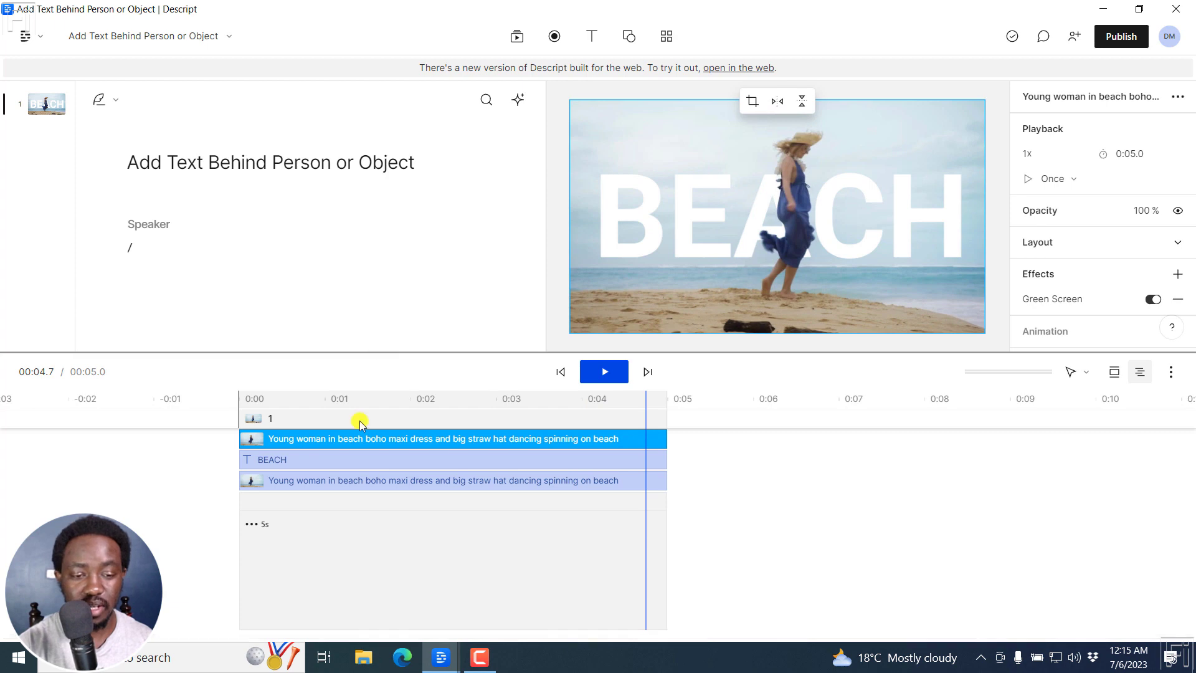
Step: Add a Spin animation to the BEACH title track
click(334, 459)
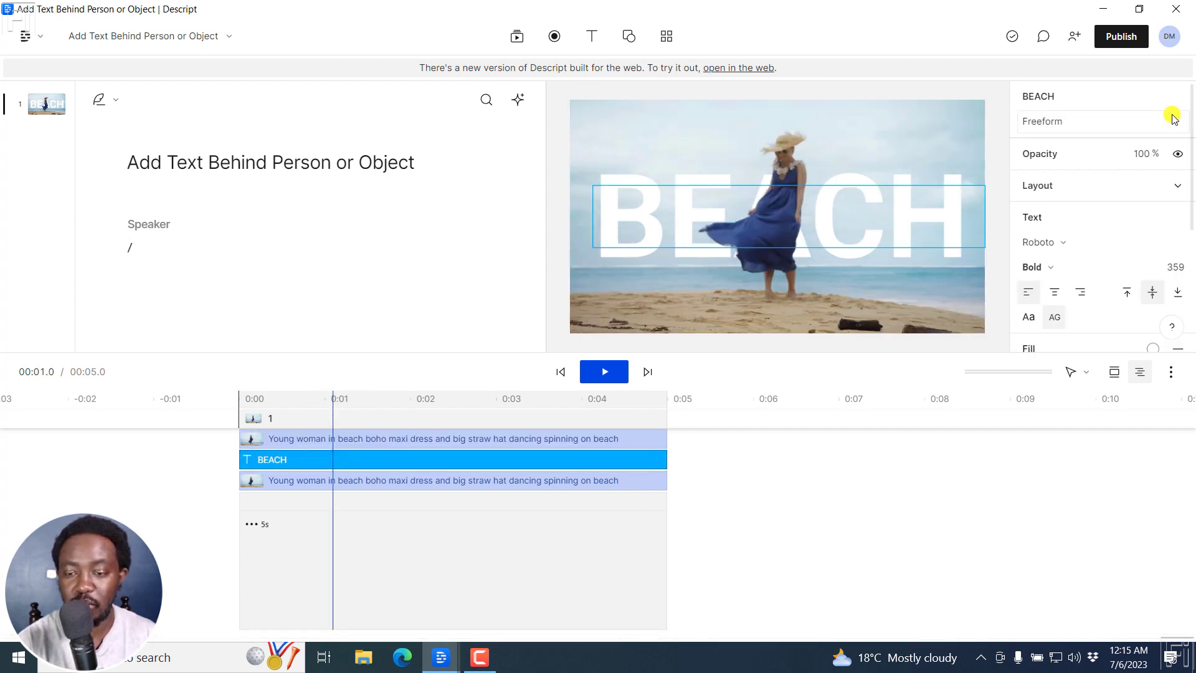
drag(1190, 129, 1191, 257)
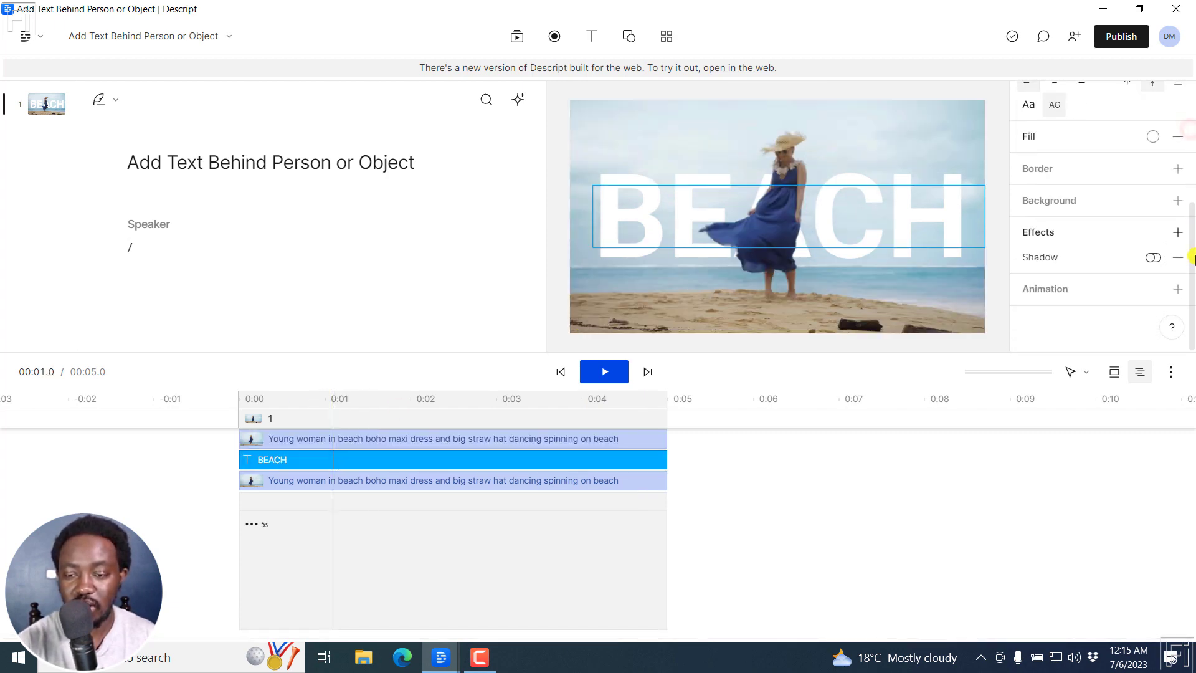
click(1177, 289)
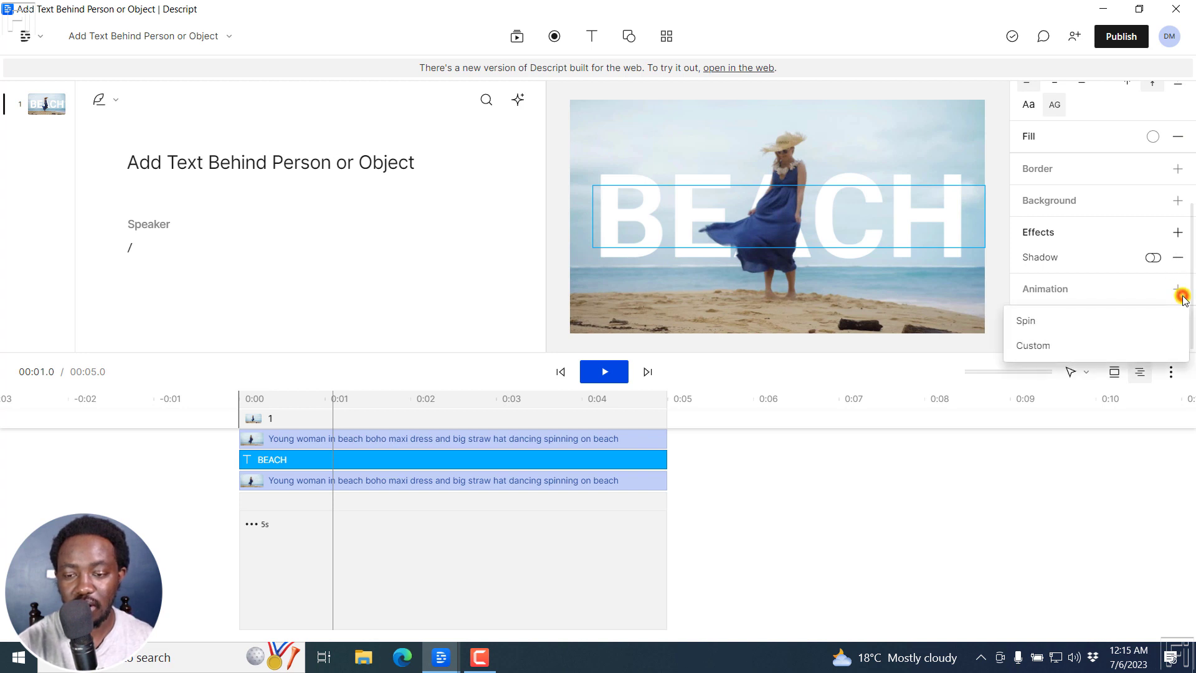
click(1046, 329)
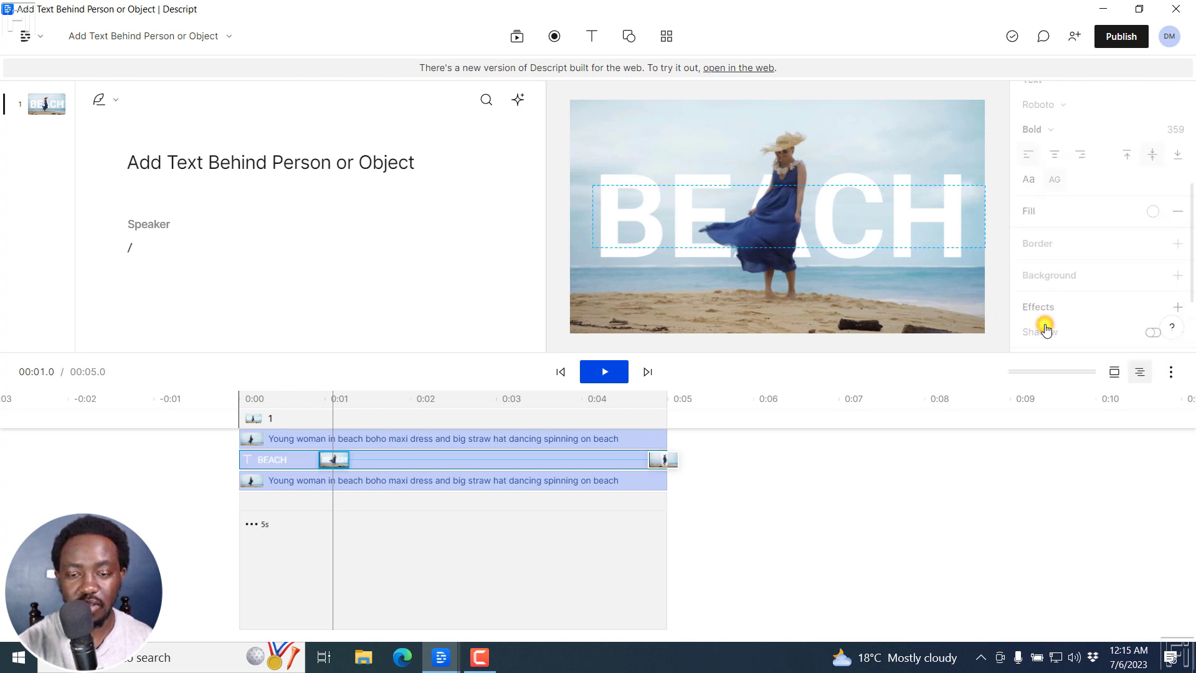
Step: Preview the spinning title from the start and again from about two seconds in
click(561, 372)
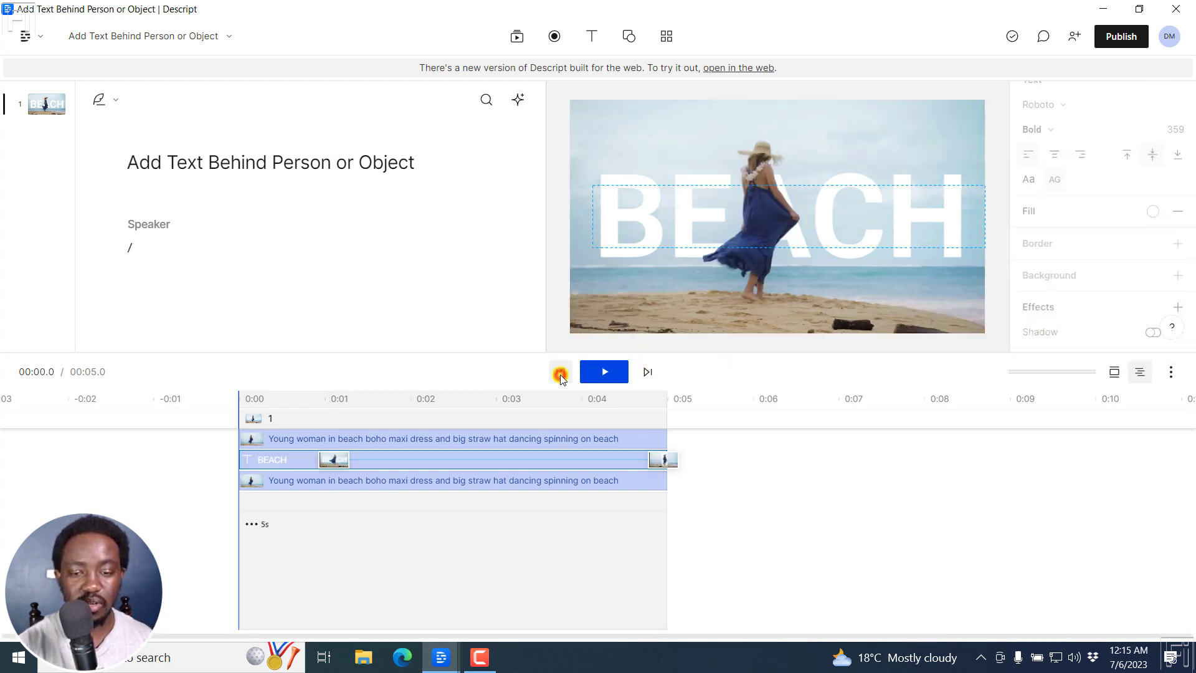
key(space)
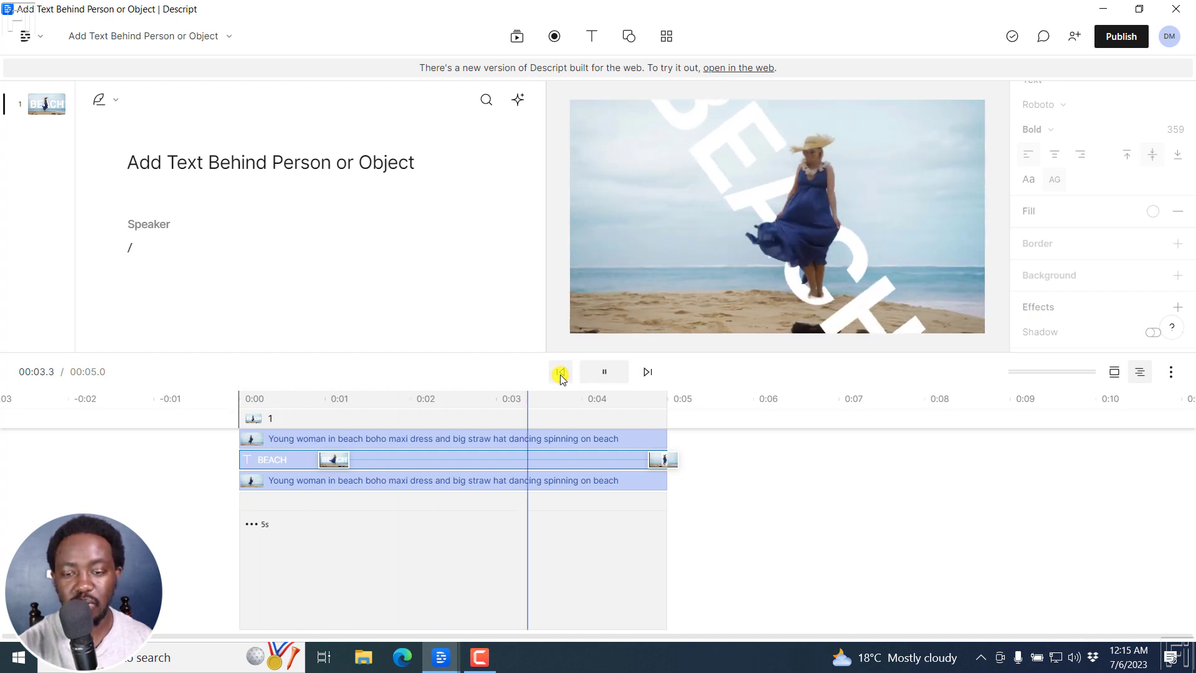
key(space)
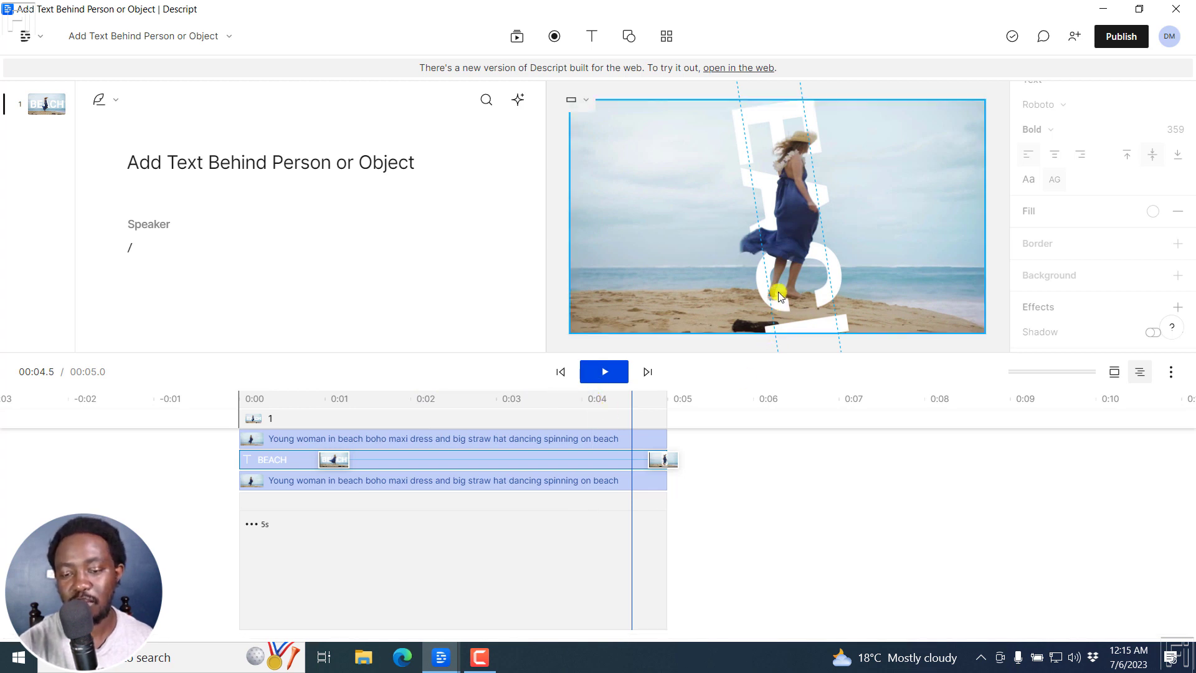
click(413, 420)
key(space)
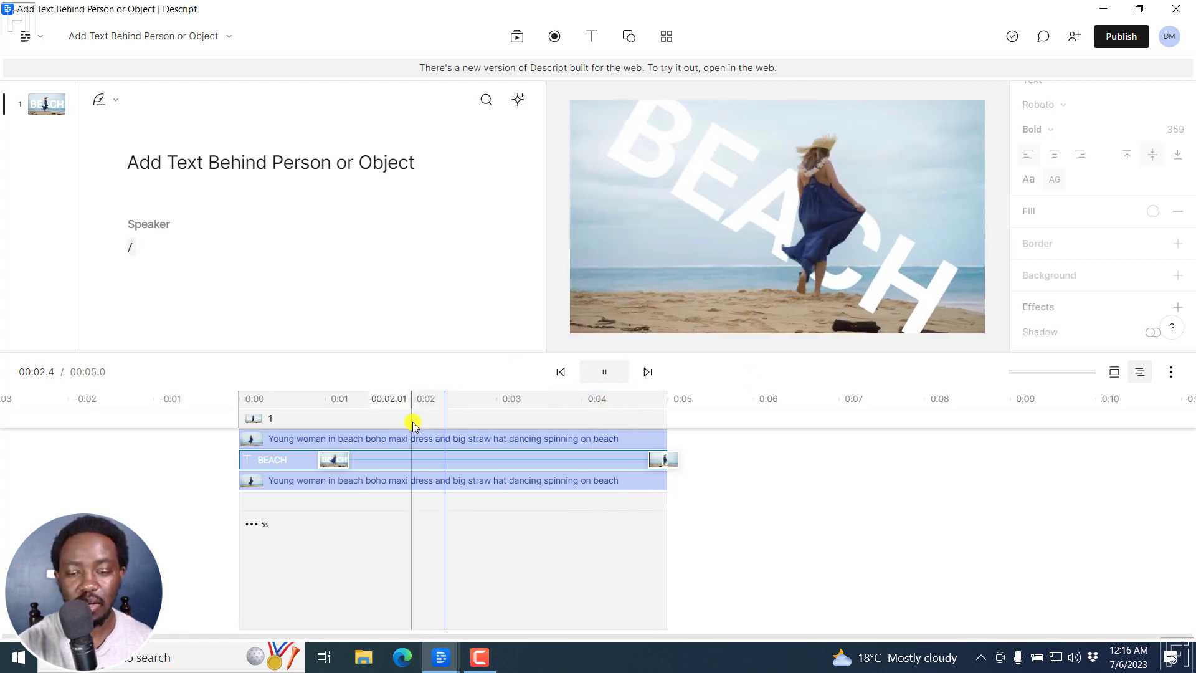
key(space)
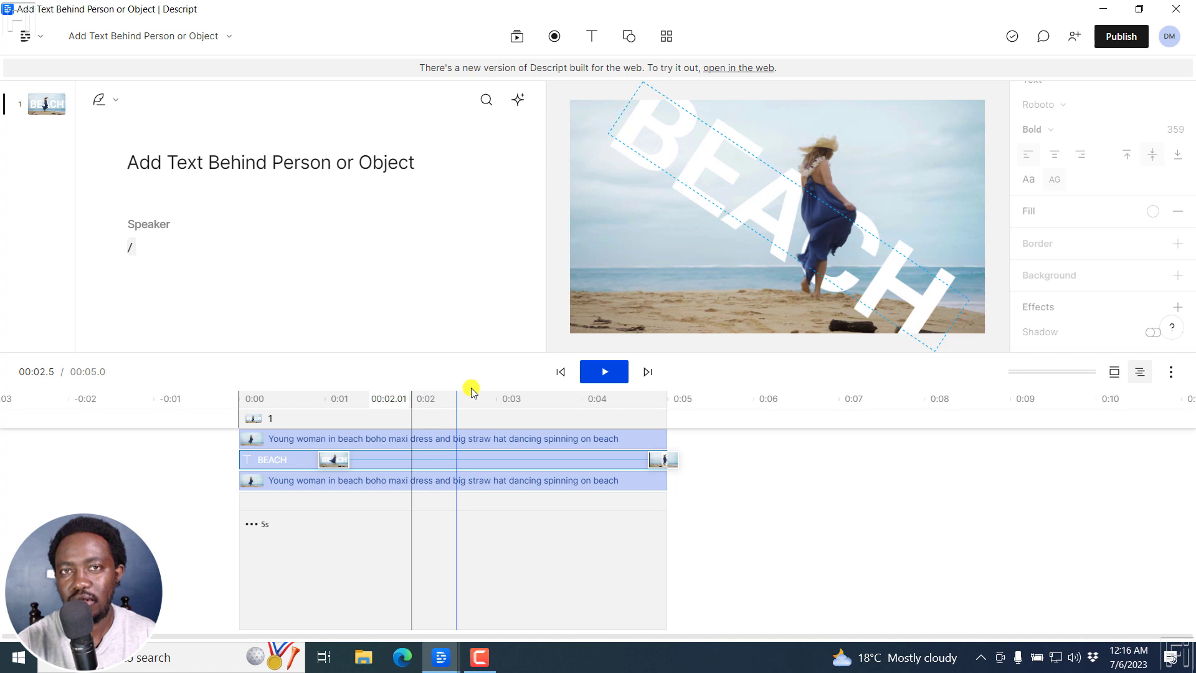
click(560, 373)
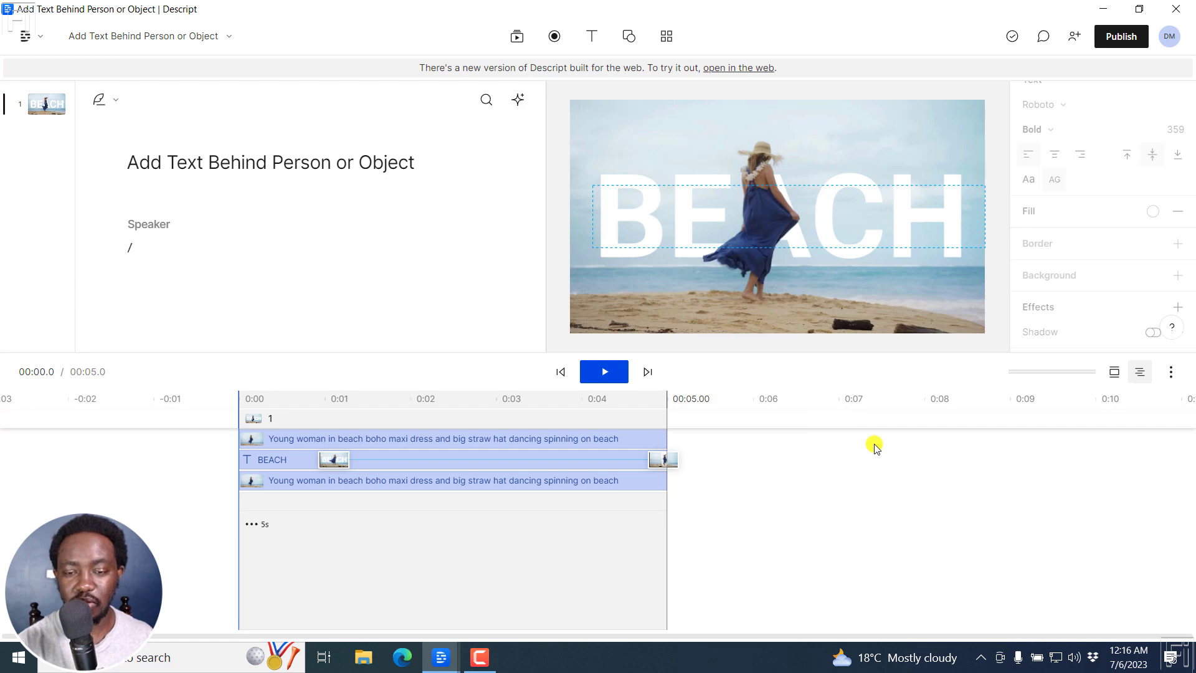
mouse_move(440, 657)
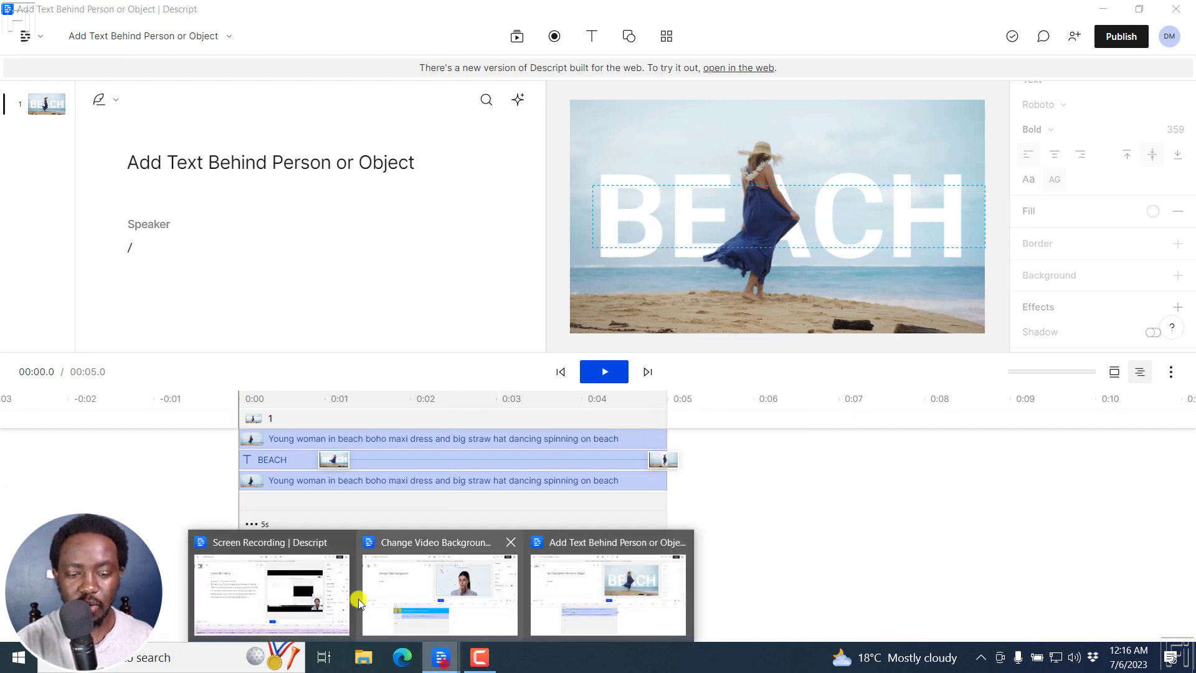
click(295, 594)
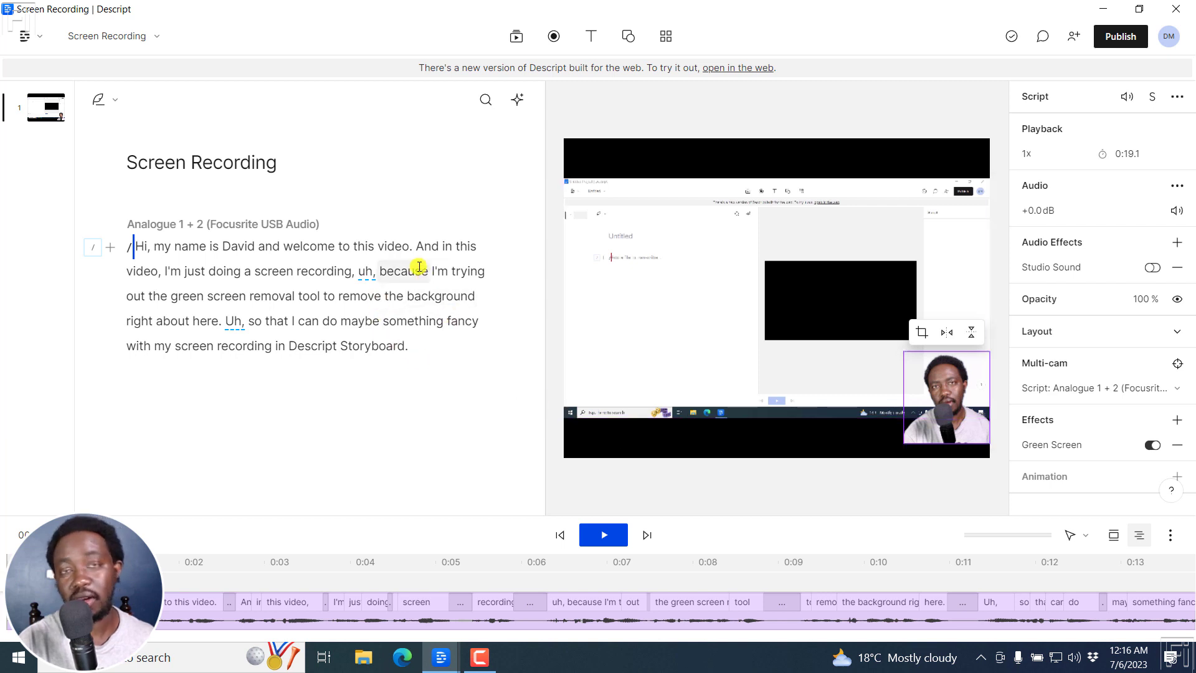
click(958, 404)
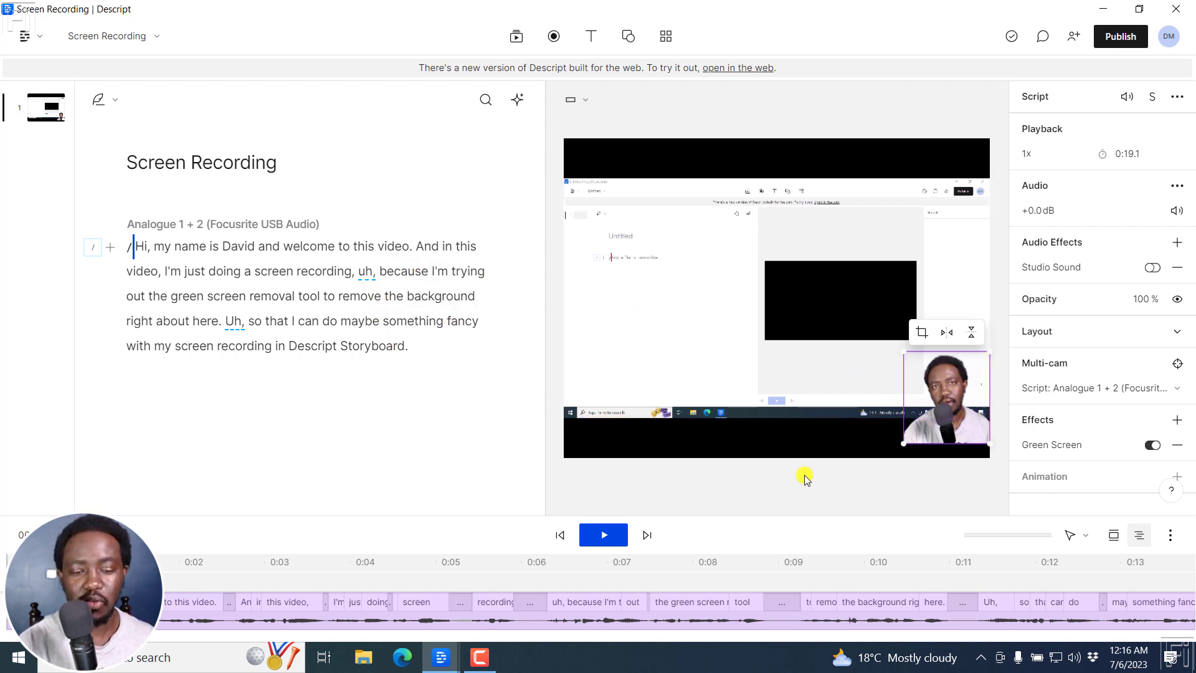
mouse_move(440, 658)
click(450, 598)
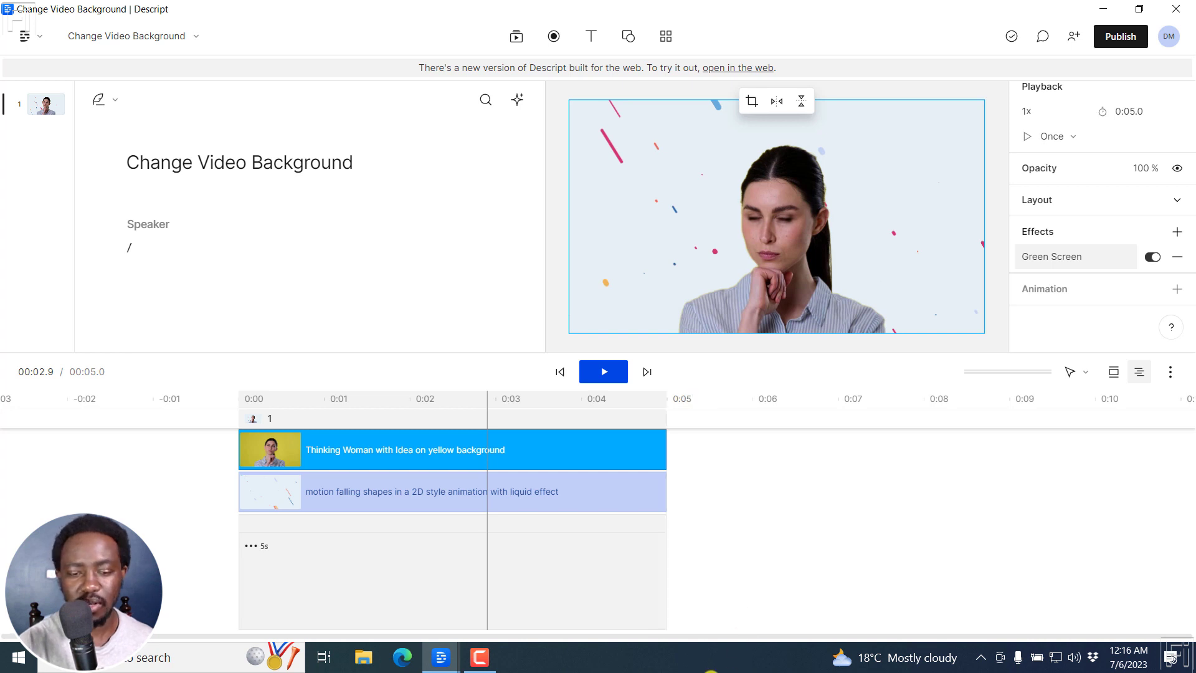
mouse_move(442, 656)
click(611, 593)
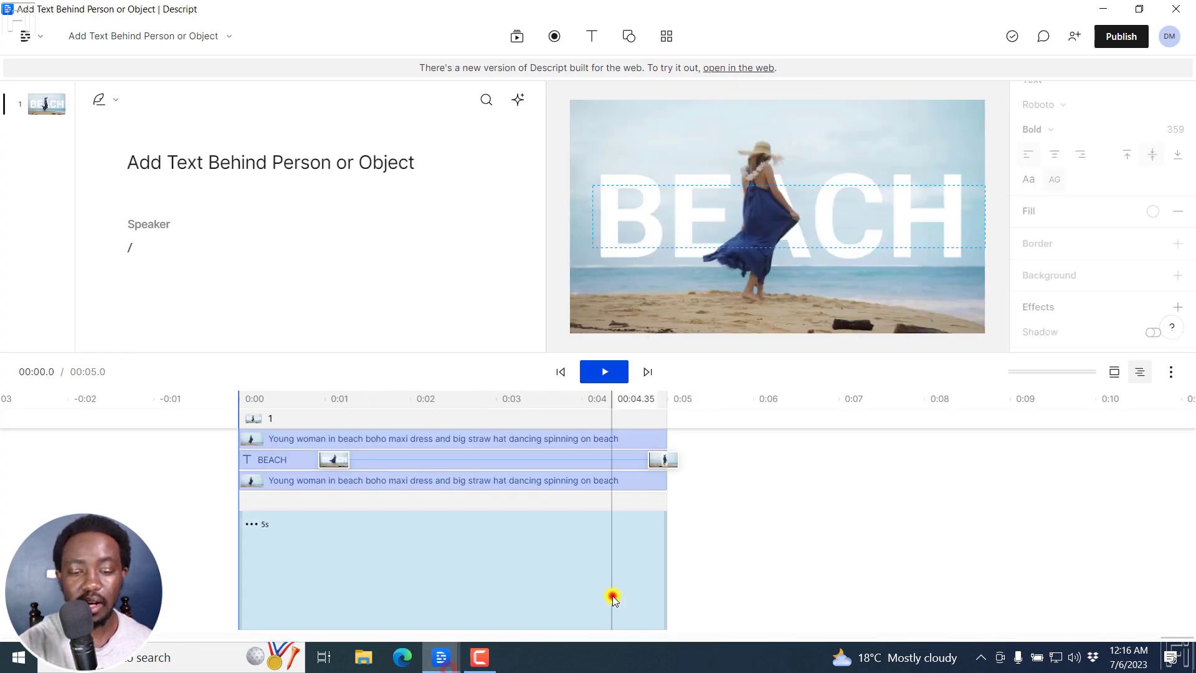